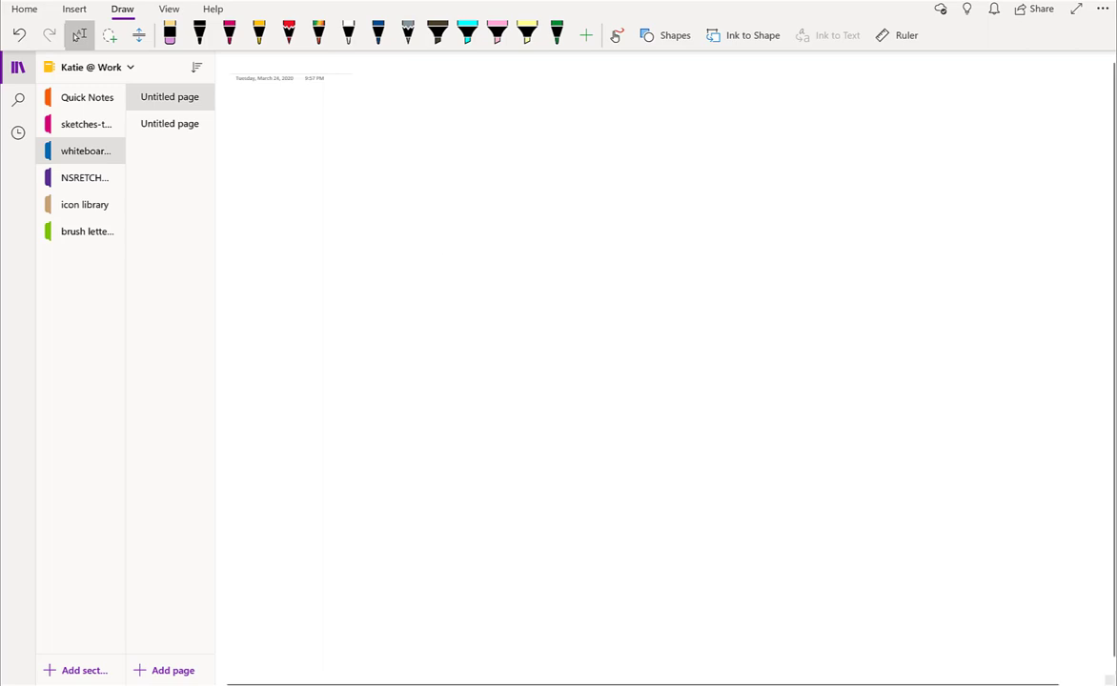
Load the Screencast-O-Matic home page in Chrome.
click(421, 629)
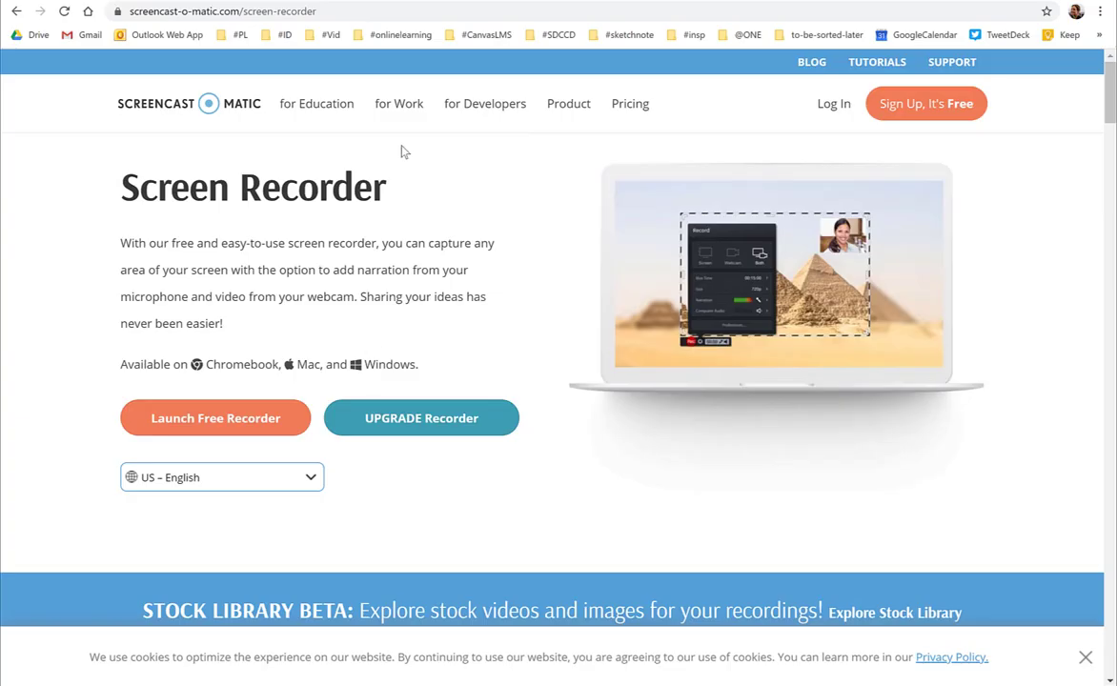
click(249, 11)
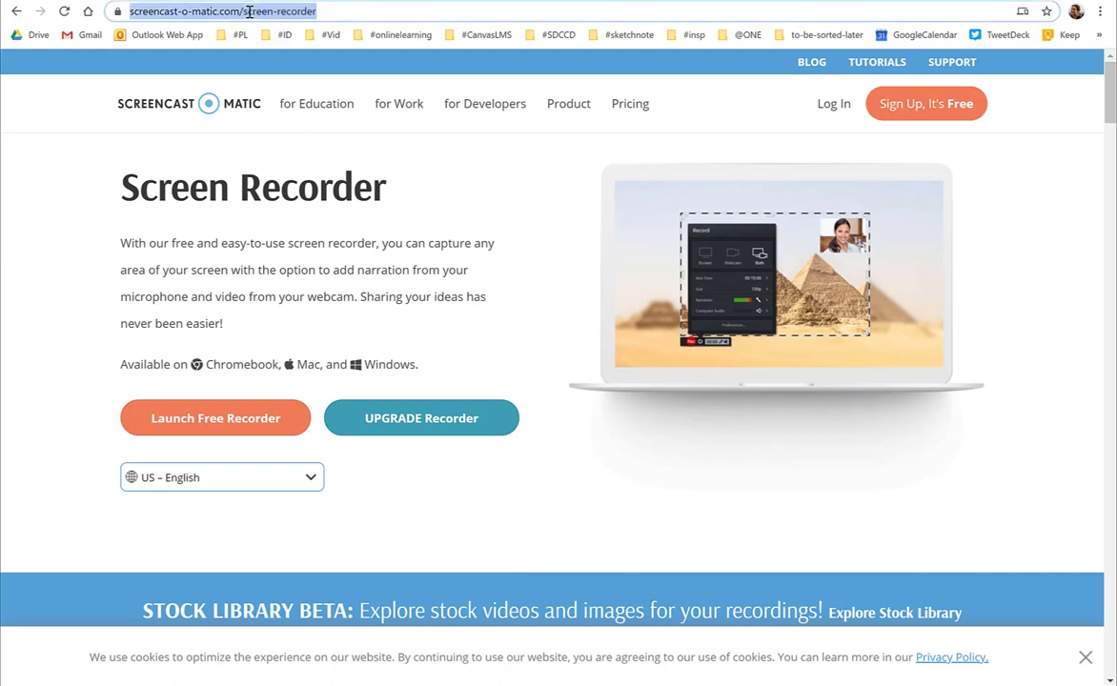
text(scre)
key(Return)
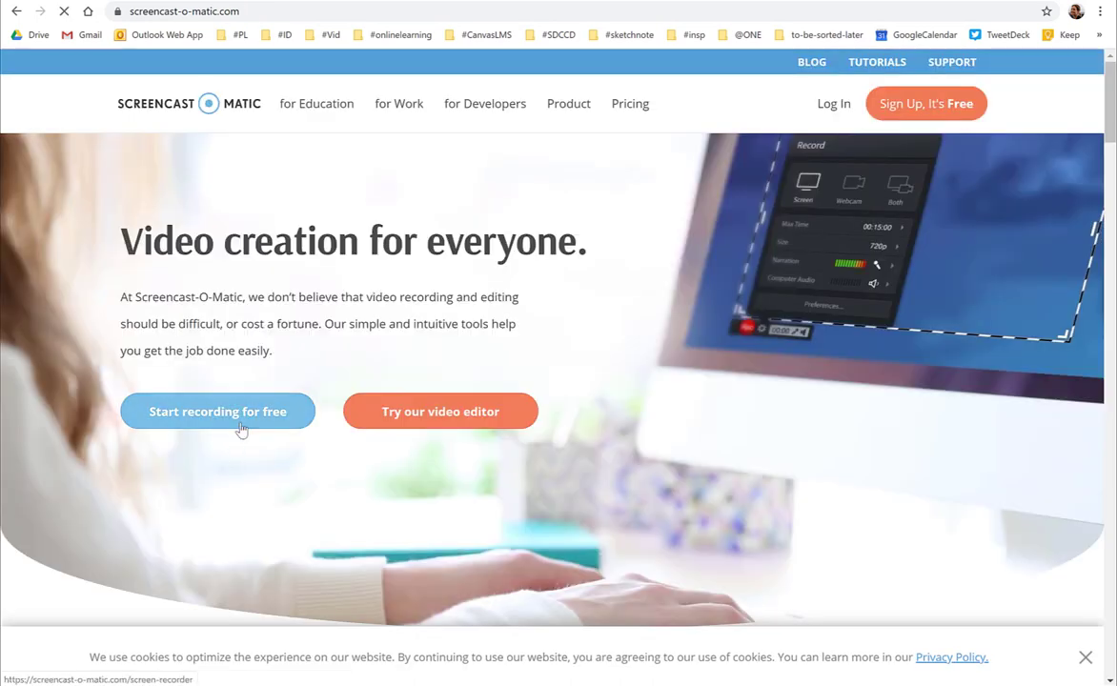
Launch the free screen recorder after closing the leftover recorder window, and allow the launcher.
click(241, 429)
click(241, 429)
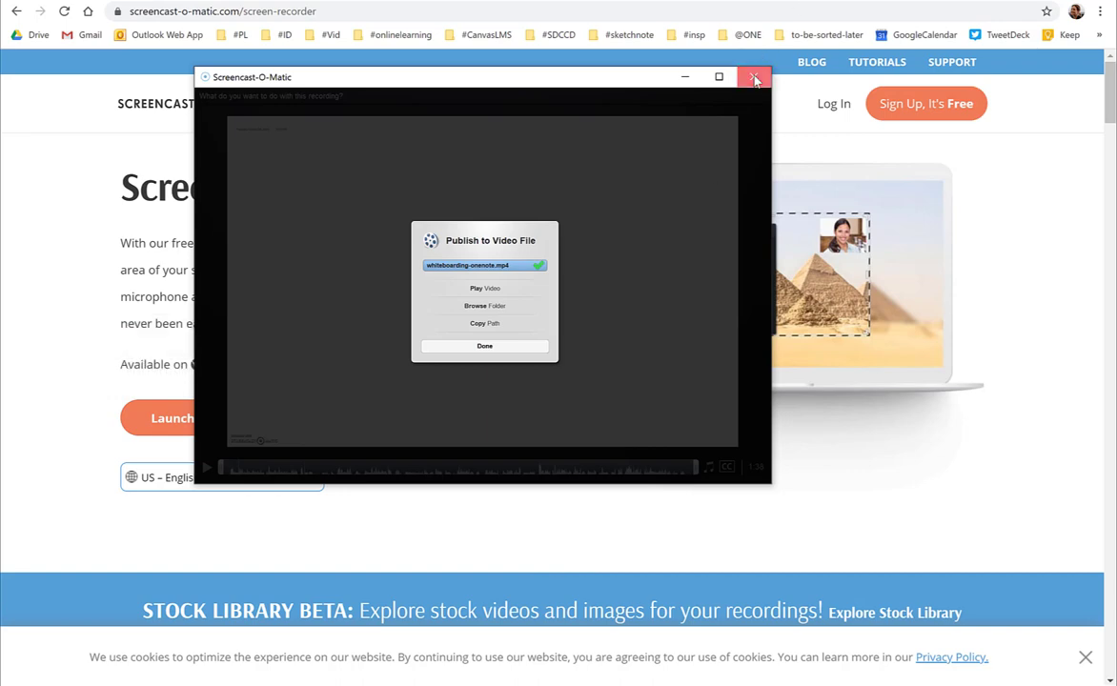
click(754, 79)
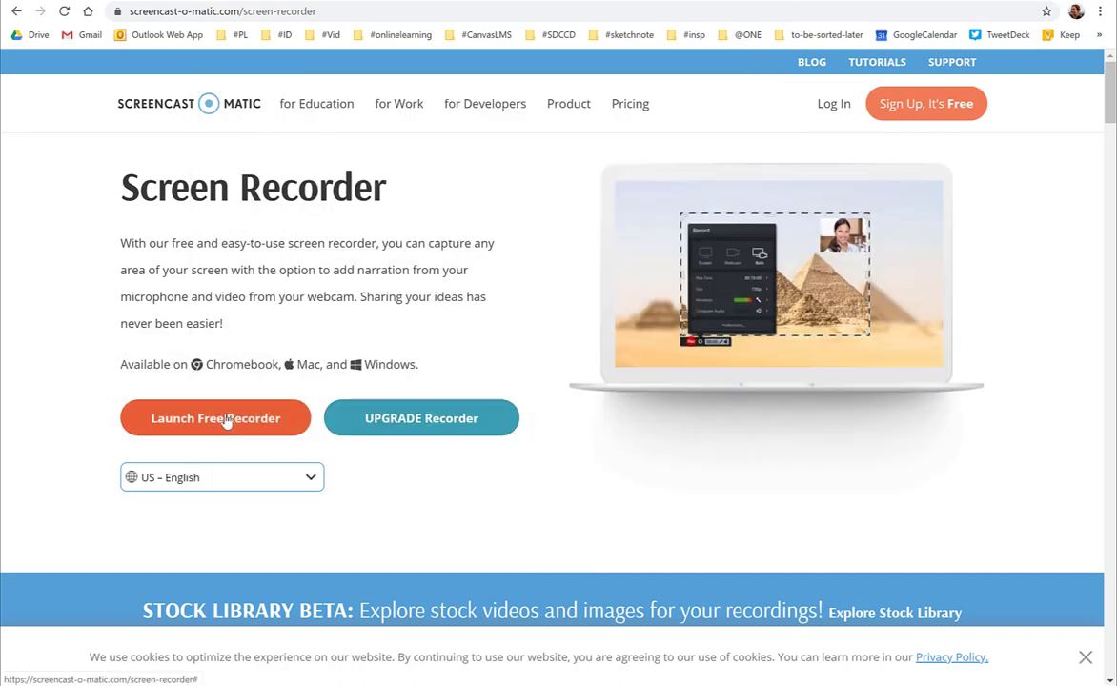
click(227, 422)
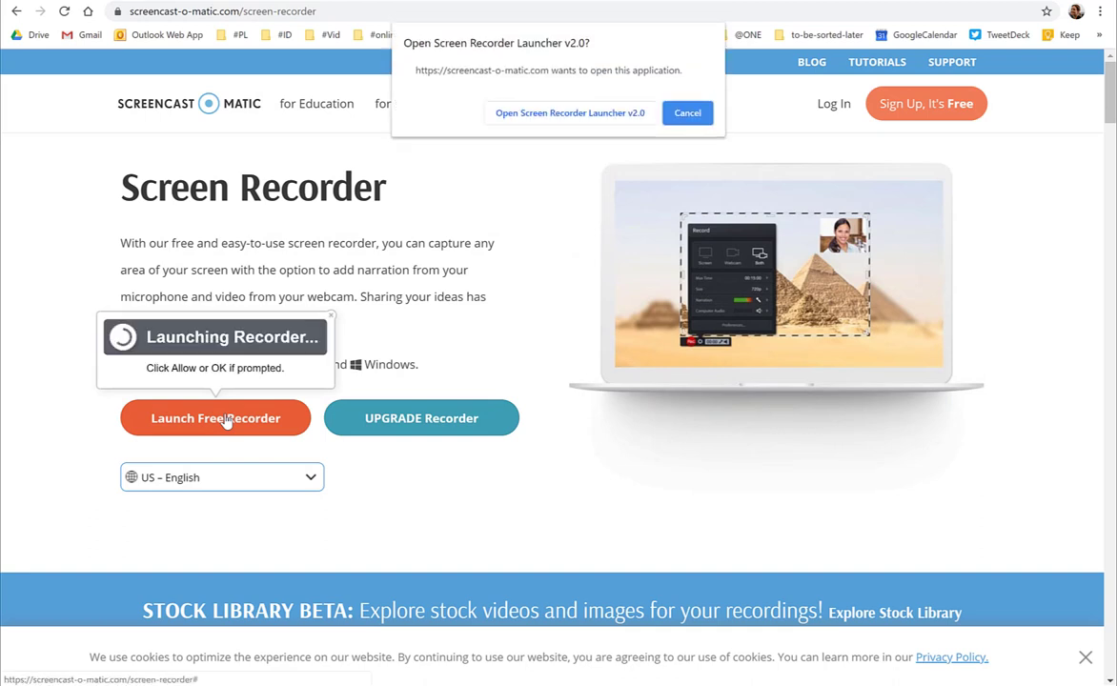
click(510, 113)
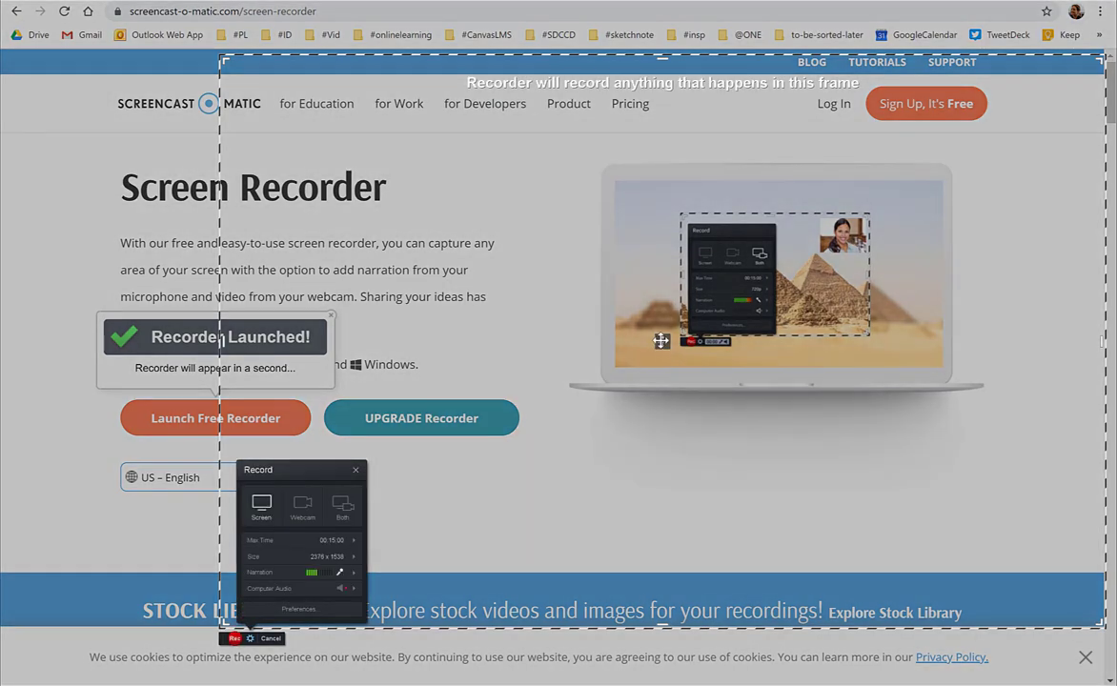
Position the capture frame over the OneNote page and extend it down to 2376 x 1628.
drag(661, 341, 561, 354)
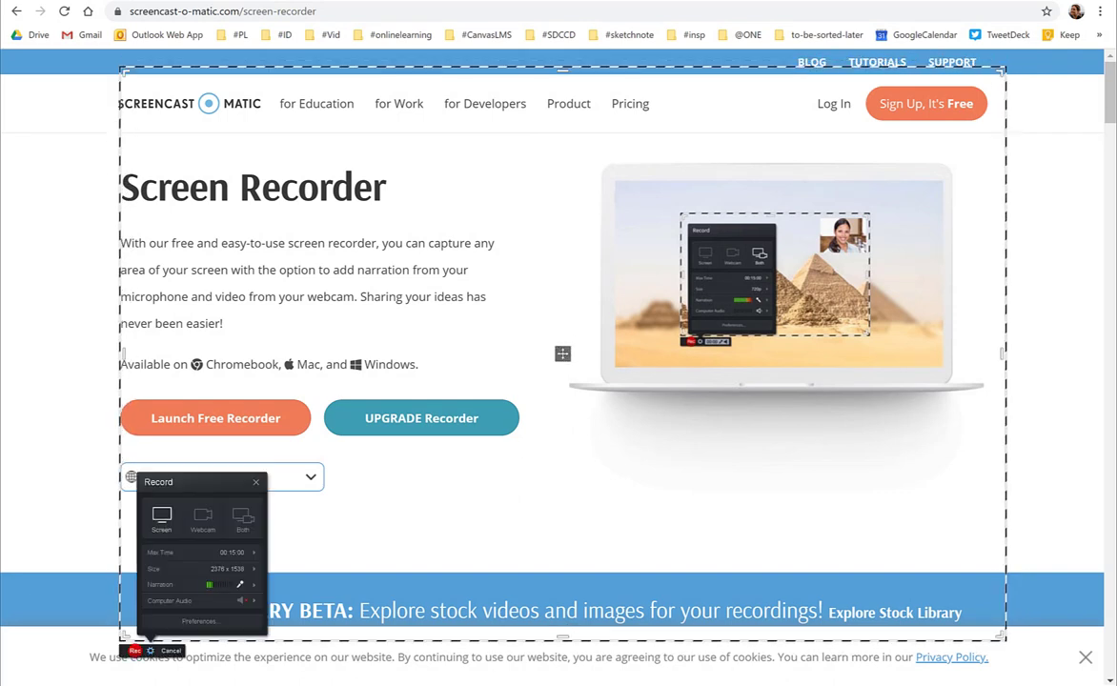
click(529, 662)
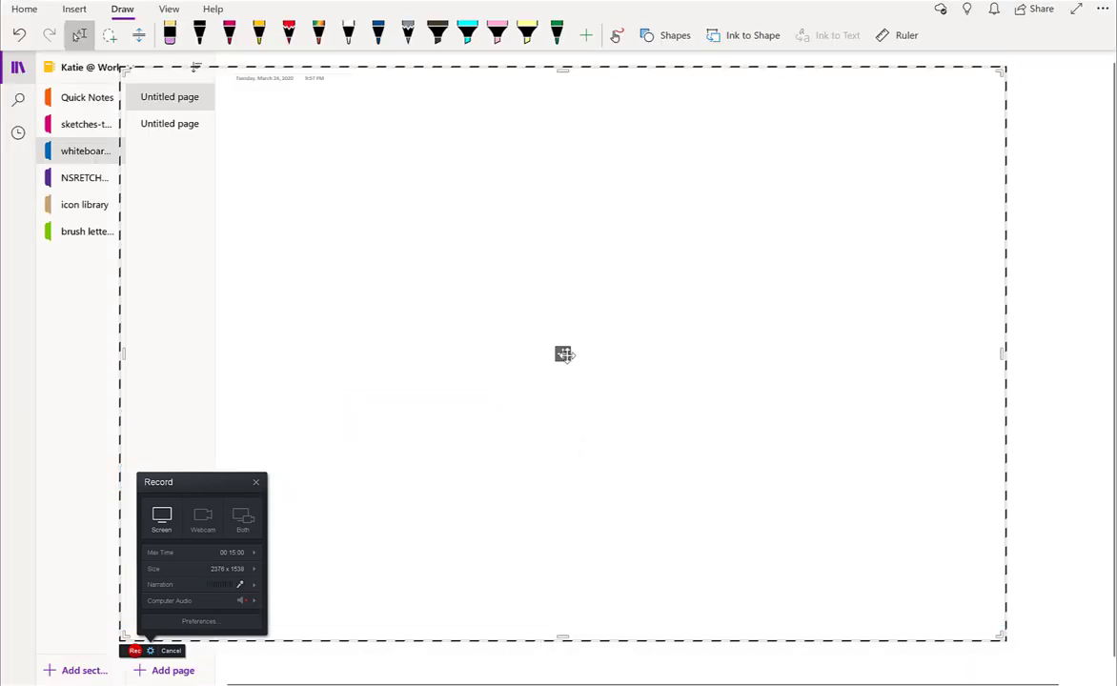
drag(564, 354, 658, 343)
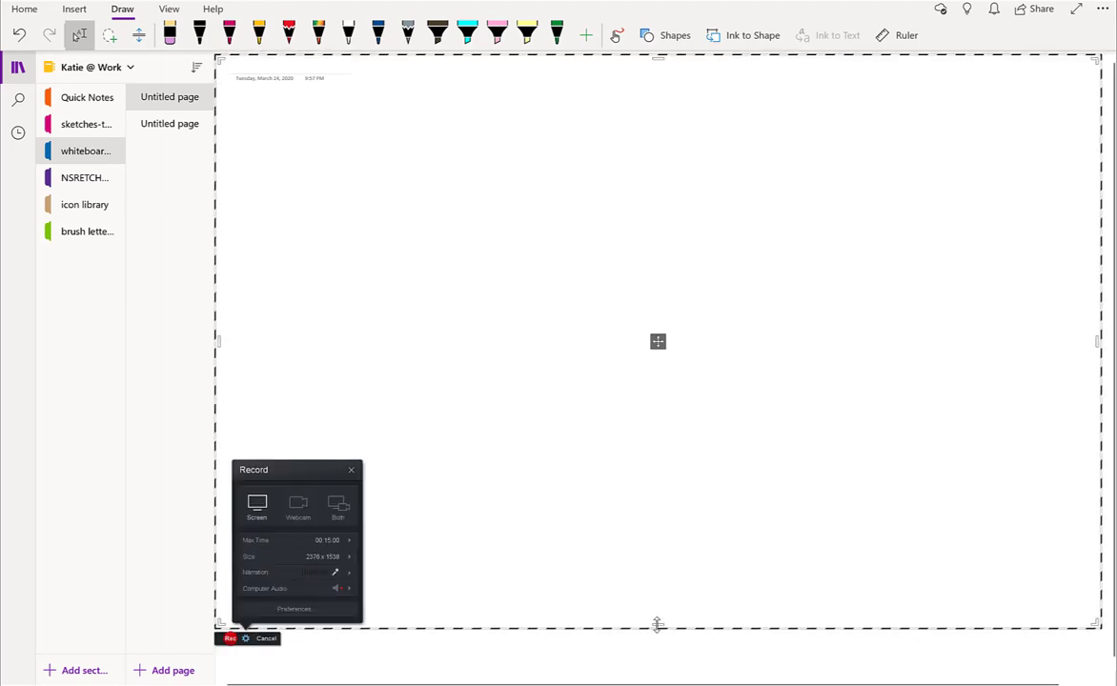
drag(657, 625, 651, 659)
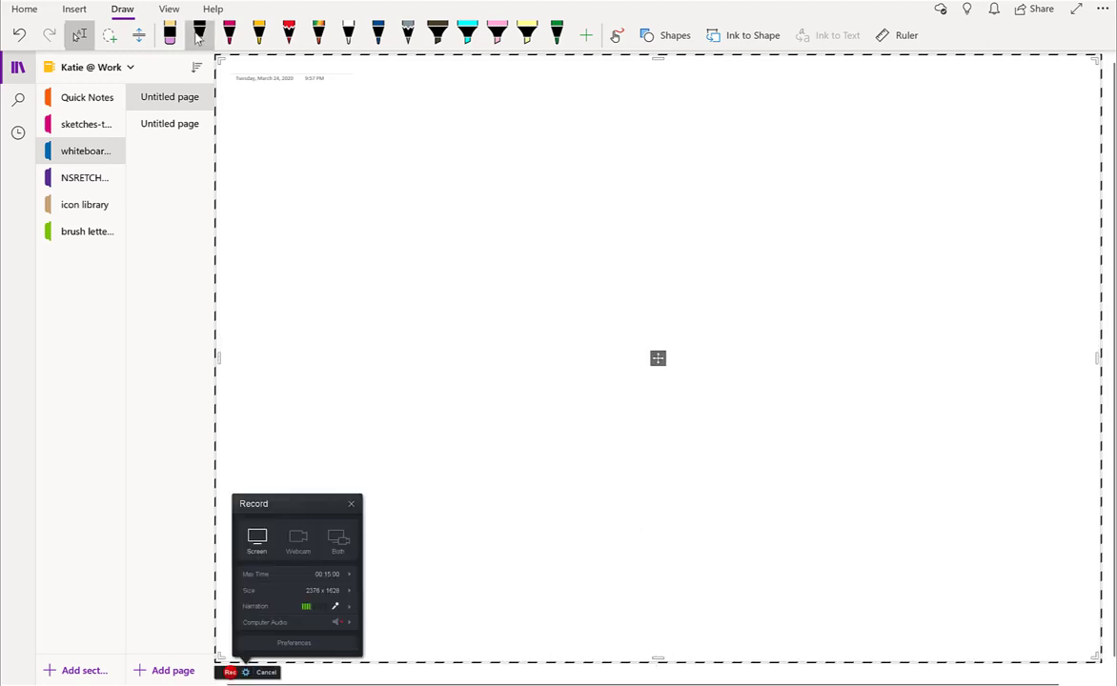
click(196, 37)
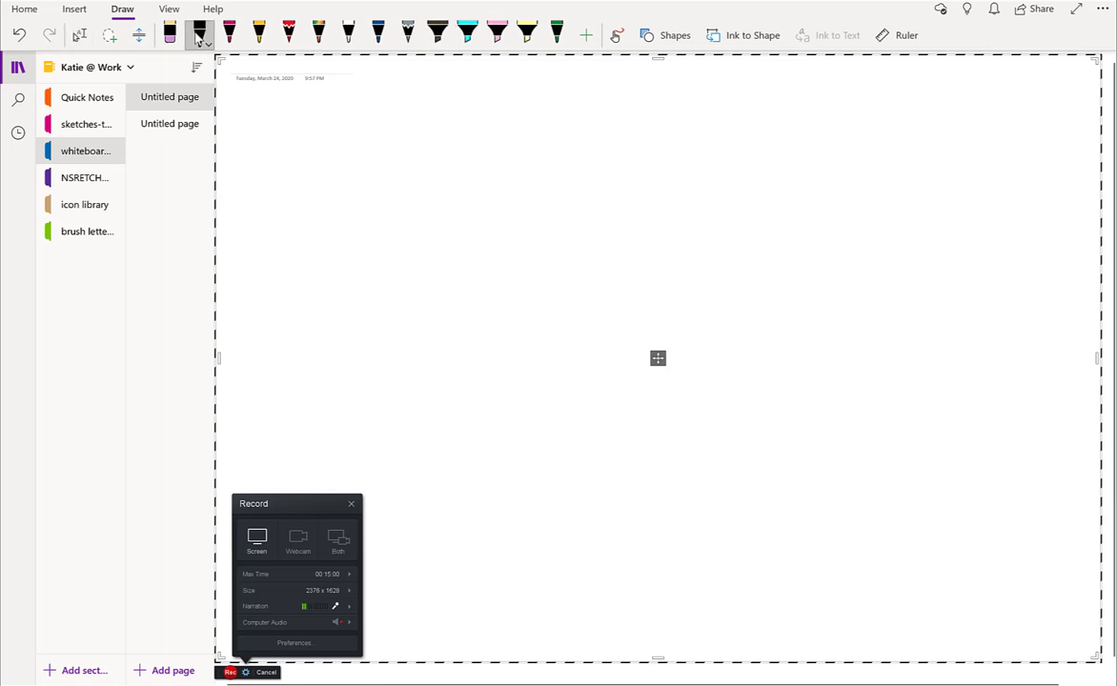
click(196, 36)
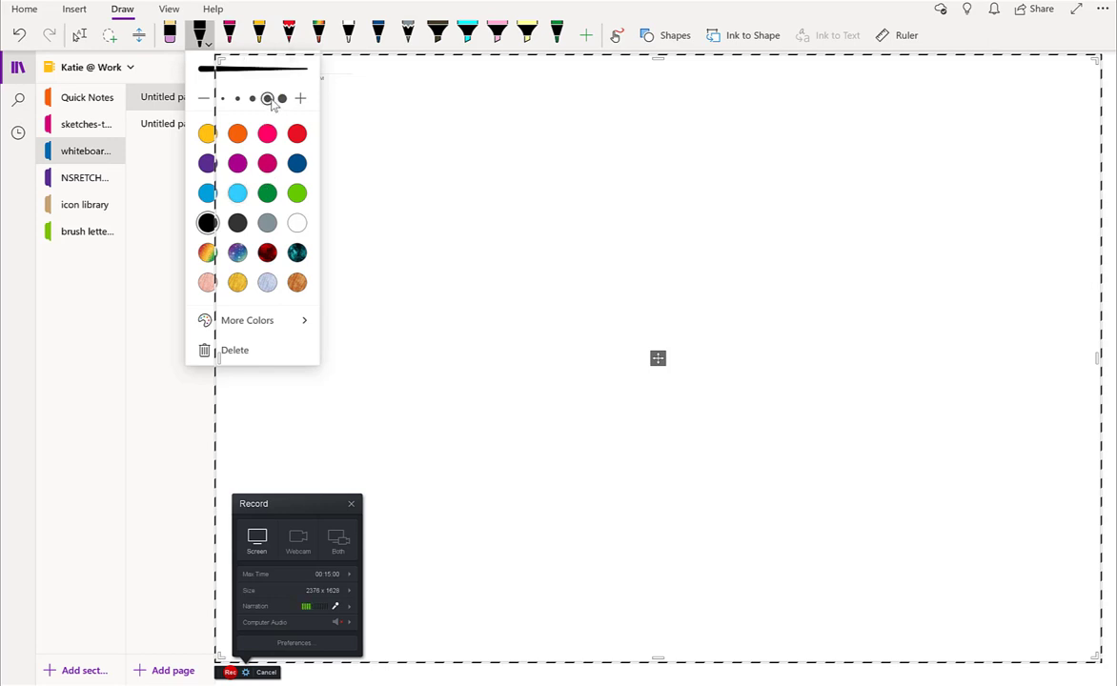
click(162, 274)
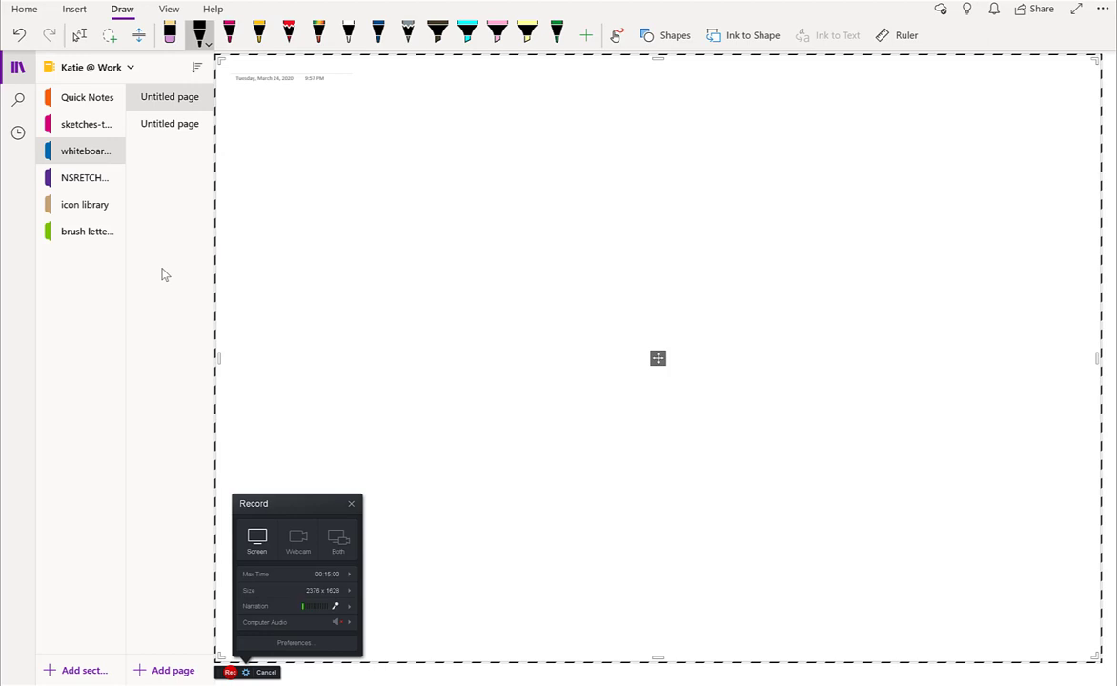
key(Escape)
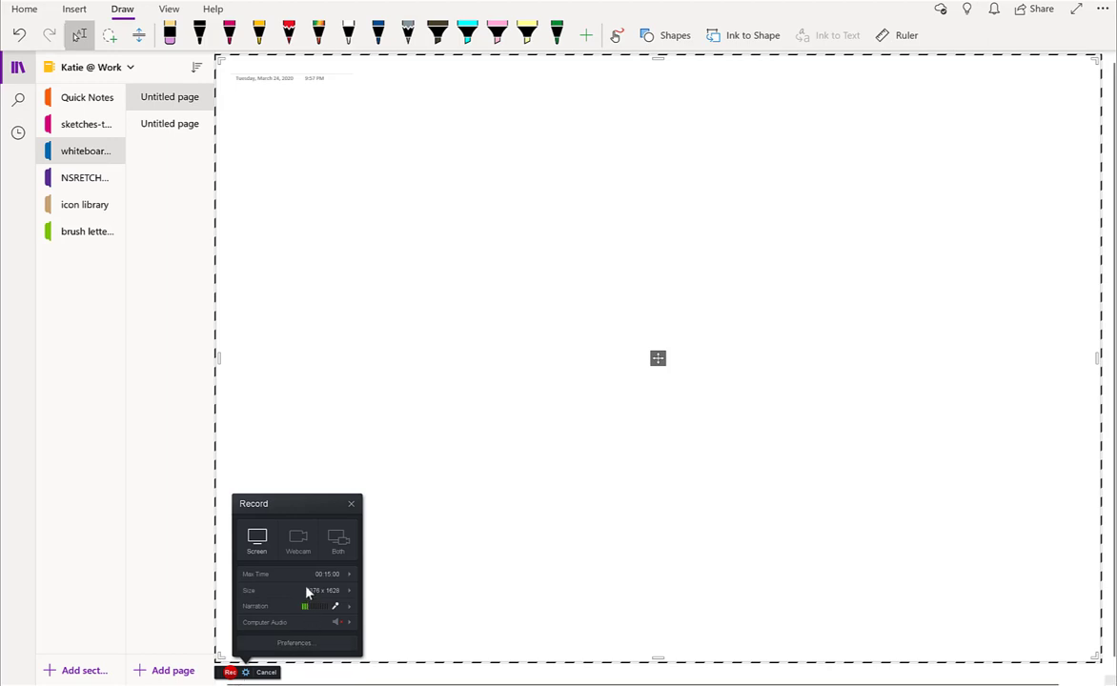
Start recording and draw a pointing stick figure with hair in black pen.
mouse_move(345, 578)
mouse_move(332, 611)
click(229, 673)
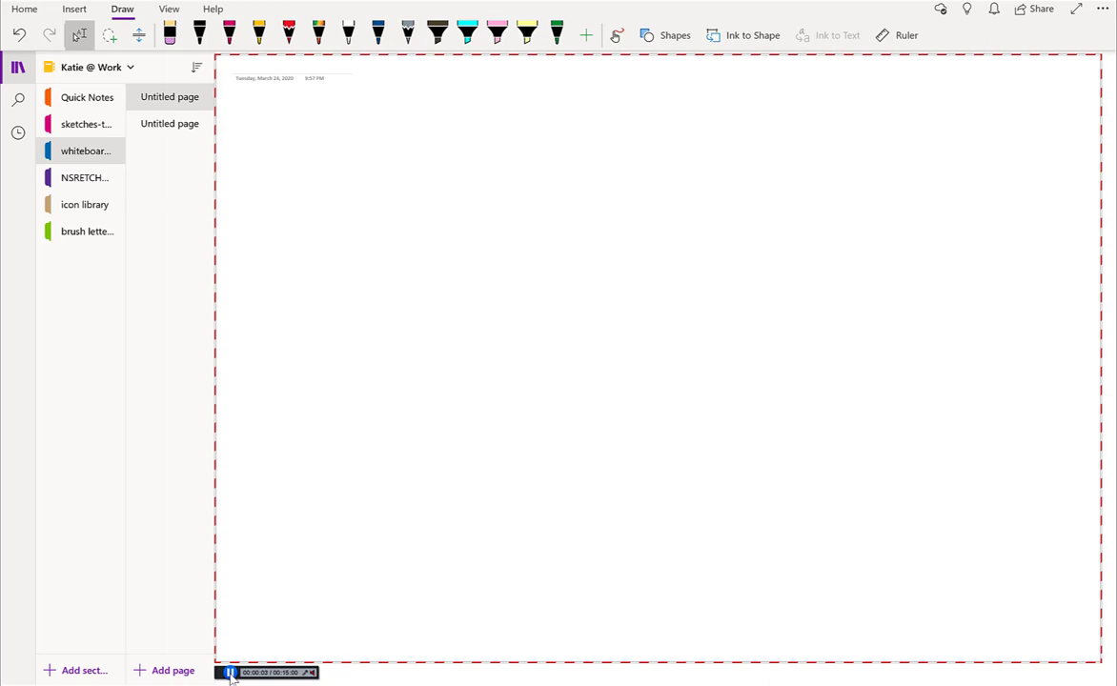
click(199, 36)
mouse_move(372, 169)
mouse_down()
mouse_move(351, 172)
mouse_move(386, 241)
mouse_move(389, 180)
mouse_up()
mouse_move(355, 247)
mouse_down()
mouse_move(363, 343)
mouse_move(374, 251)
mouse_up()
drag(346, 349, 328, 482)
drag(360, 354, 393, 467)
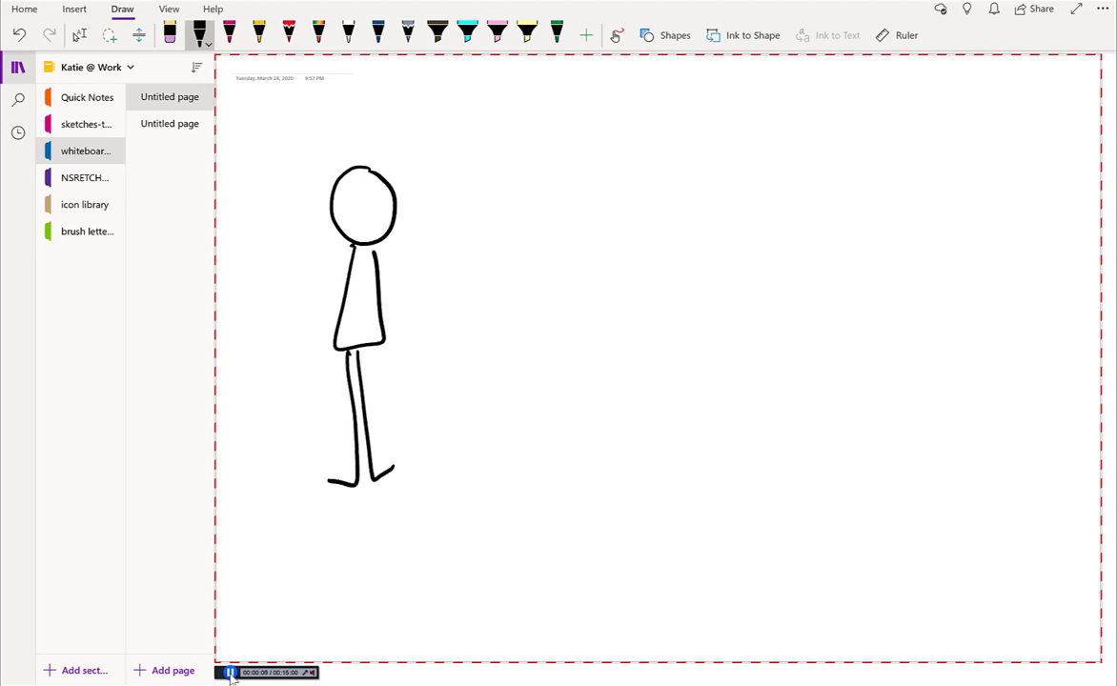
drag(355, 245, 333, 296)
drag(374, 246, 474, 165)
mouse_move(353, 209)
mouse_down()
mouse_move(367, 222)
mouse_move(368, 174)
mouse_move(389, 184)
mouse_move(322, 238)
mouse_up()
mouse_move(355, 171)
mouse_down()
mouse_move(360, 203)
mouse_move(396, 227)
mouse_up()
Handwrite a circled 1 followed by 'screencastomatic'.
mouse_move(531, 134)
mouse_down()
mouse_move(532, 171)
mouse_move(530, 124)
mouse_move(563, 156)
mouse_move(592, 156)
mouse_move(610, 139)
mouse_up()
drag(615, 147, 740, 153)
drag(732, 138, 801, 151)
mouse_move(811, 135)
mouse_down()
mouse_move(807, 151)
mouse_move(834, 149)
mouse_up()
mouse_move(826, 135)
mouse_down()
mouse_move(843, 134)
mouse_move(850, 149)
mouse_up()
drag(850, 123, 851, 124)
drag(865, 136, 857, 148)
Write 'onenote' inside a dashed box and sketch a pencil beneath it.
mouse_move(616, 211)
mouse_down()
mouse_move(623, 233)
mouse_move(651, 233)
mouse_up()
mouse_move(660, 210)
mouse_down()
mouse_move(661, 234)
mouse_move(682, 220)
mouse_move(695, 233)
mouse_up()
drag(688, 215, 716, 232)
mouse_move(578, 185)
mouse_down()
mouse_move(740, 174)
mouse_move(559, 218)
mouse_move(559, 309)
mouse_move(570, 332)
mouse_up()
drag(584, 332, 663, 331)
drag(688, 329, 760, 324)
mouse_move(741, 174)
mouse_down()
mouse_move(760, 179)
mouse_move(769, 220)
mouse_move(774, 312)
mouse_up()
mouse_move(646, 273)
mouse_down()
mouse_move(633, 301)
mouse_move(646, 273)
mouse_move(645, 290)
mouse_move(684, 251)
mouse_move(698, 275)
mouse_move(721, 255)
mouse_move(706, 269)
mouse_up()
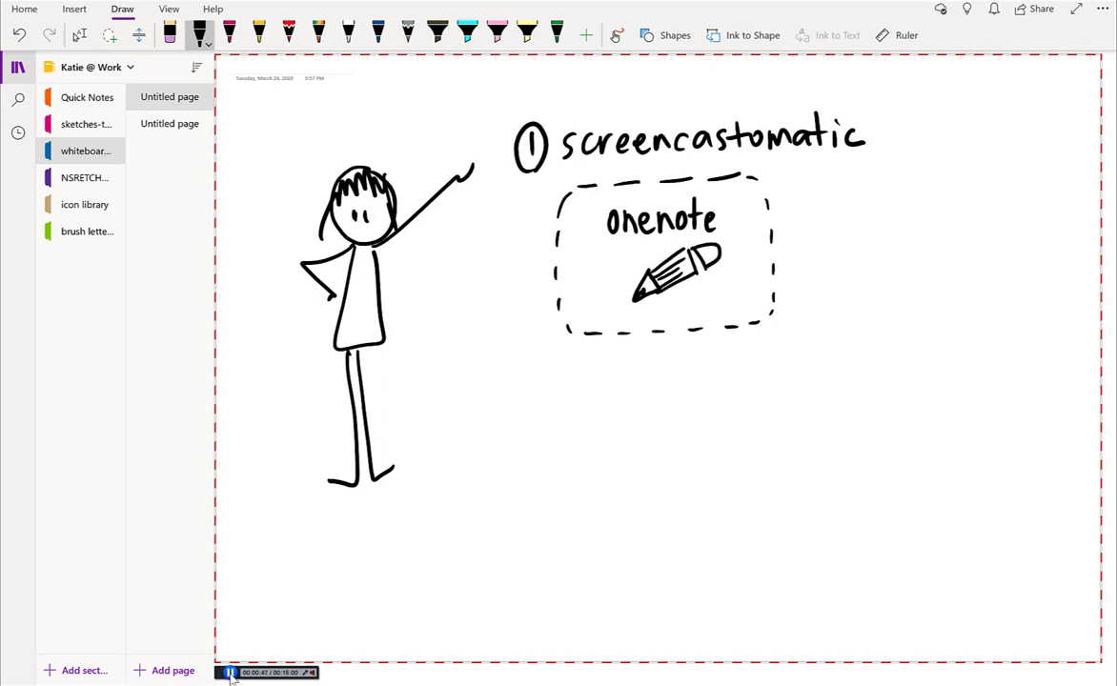
Add a wavy line from the pencil, then write '② Save MP4' beside a laptop sketch.
drag(634, 300, 598, 255)
drag(522, 364, 520, 371)
mouse_move(536, 391)
mouse_down()
mouse_move(534, 359)
mouse_move(563, 372)
mouse_move(559, 394)
mouse_move(591, 394)
mouse_move(606, 377)
mouse_move(622, 392)
mouse_move(664, 381)
mouse_move(673, 394)
mouse_up()
mouse_move(678, 370)
mouse_down()
mouse_move(678, 393)
mouse_move(715, 384)
mouse_move(708, 393)
mouse_up()
drag(770, 352, 770, 390)
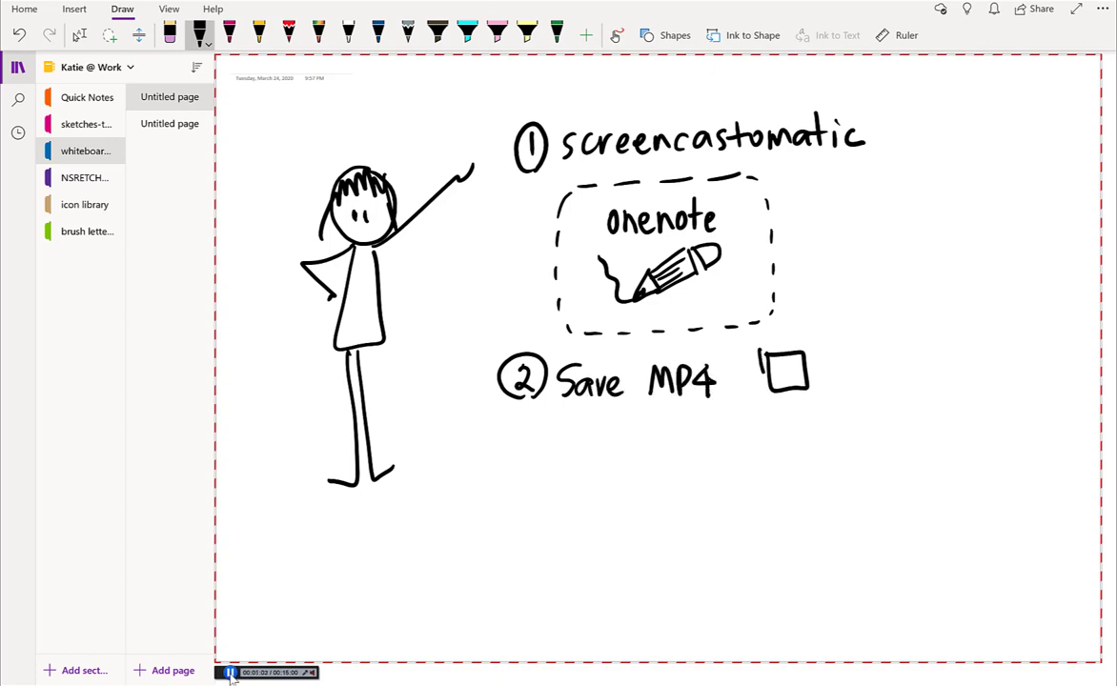
mouse_move(761, 347)
mouse_down()
mouse_move(820, 349)
mouse_move(753, 416)
mouse_move(821, 402)
mouse_up()
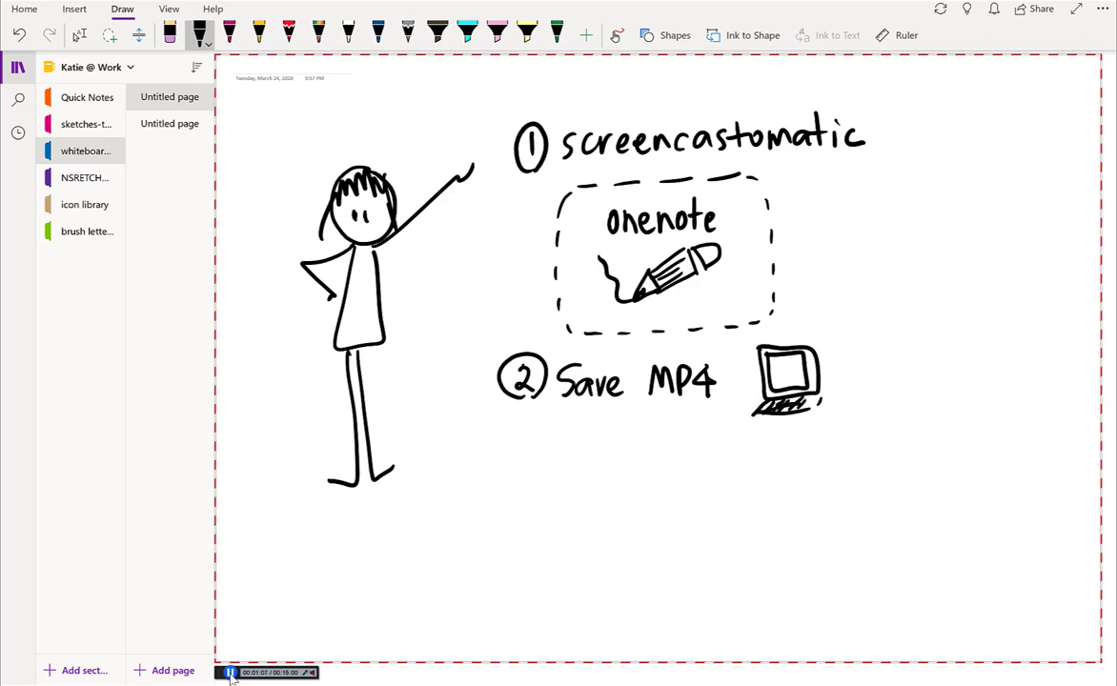
Write '③ Login YouTube' and draw an arrow from the laptop to it.
mouse_move(516, 456)
mouse_down()
mouse_move(520, 489)
mouse_move(524, 452)
mouse_move(564, 484)
mouse_up()
mouse_move(572, 469)
mouse_down()
mouse_move(585, 501)
mouse_move(633, 486)
mouse_up()
mouse_move(652, 456)
mouse_down()
mouse_move(659, 484)
mouse_move(672, 468)
mouse_up()
mouse_move(679, 466)
mouse_down()
mouse_move(693, 482)
mouse_move(701, 452)
mouse_up()
drag(700, 467, 717, 483)
drag(716, 471, 747, 481)
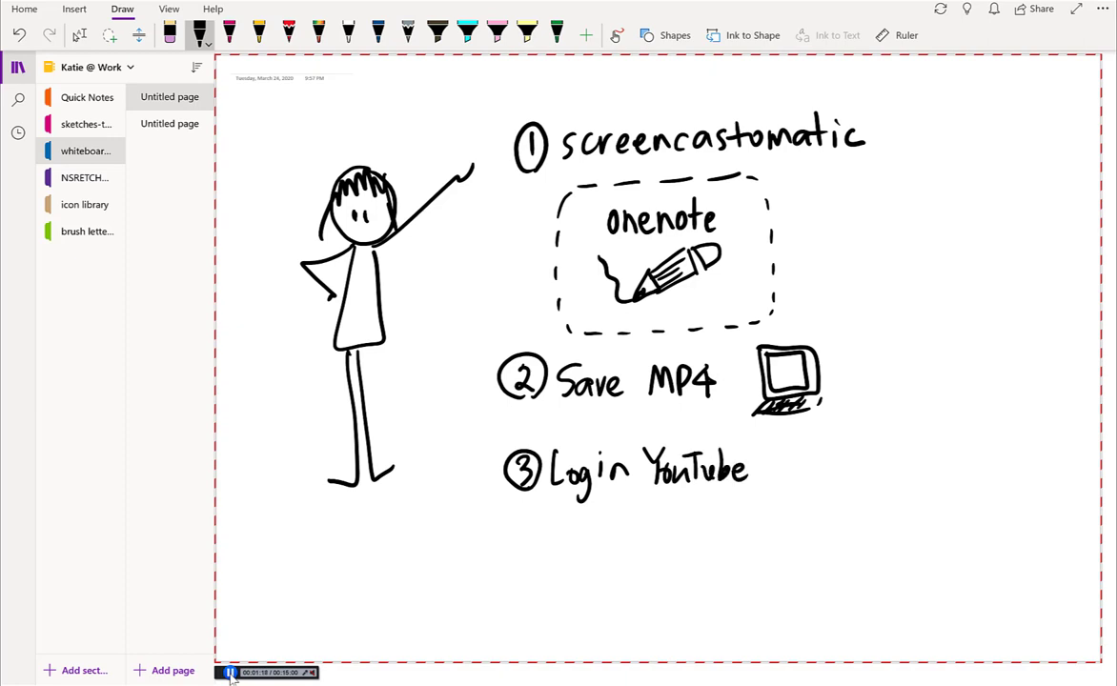
mouse_move(837, 382)
mouse_down()
mouse_move(837, 420)
mouse_move(763, 471)
mouse_move(776, 482)
mouse_up()
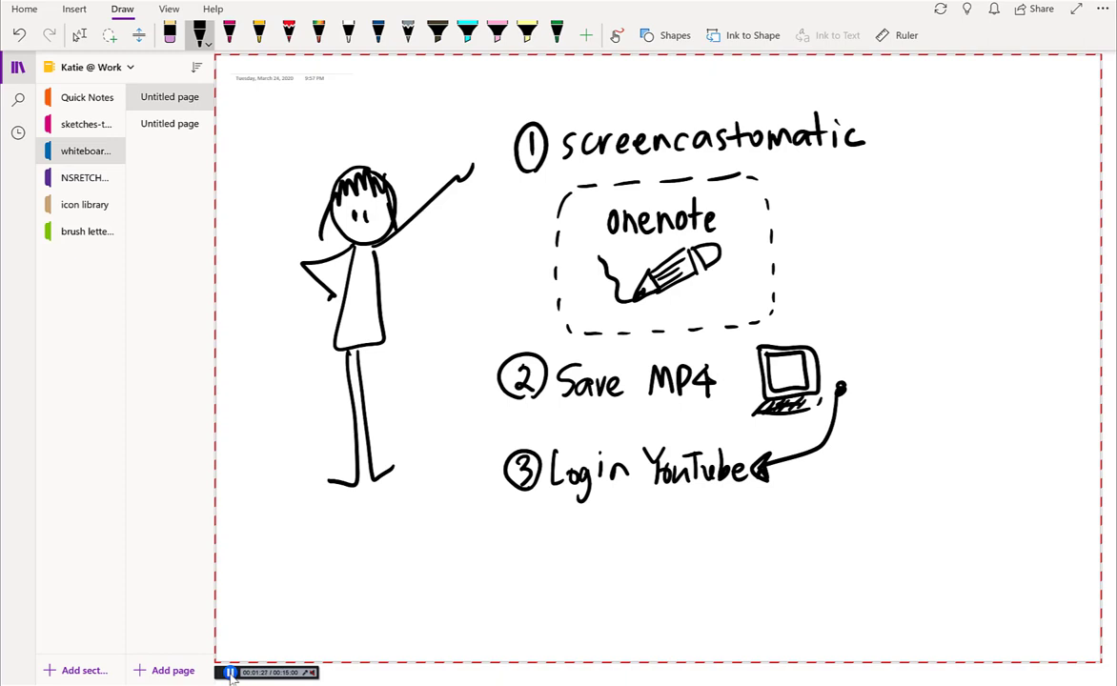
Draw a play-button box under YouTube and '④ Canvas' with an upward arrow labelled 'course'.
mouse_move(631, 506)
mouse_down()
mouse_move(631, 535)
mouse_move(632, 507)
mouse_move(669, 498)
mouse_move(709, 529)
mouse_move(730, 528)
mouse_up()
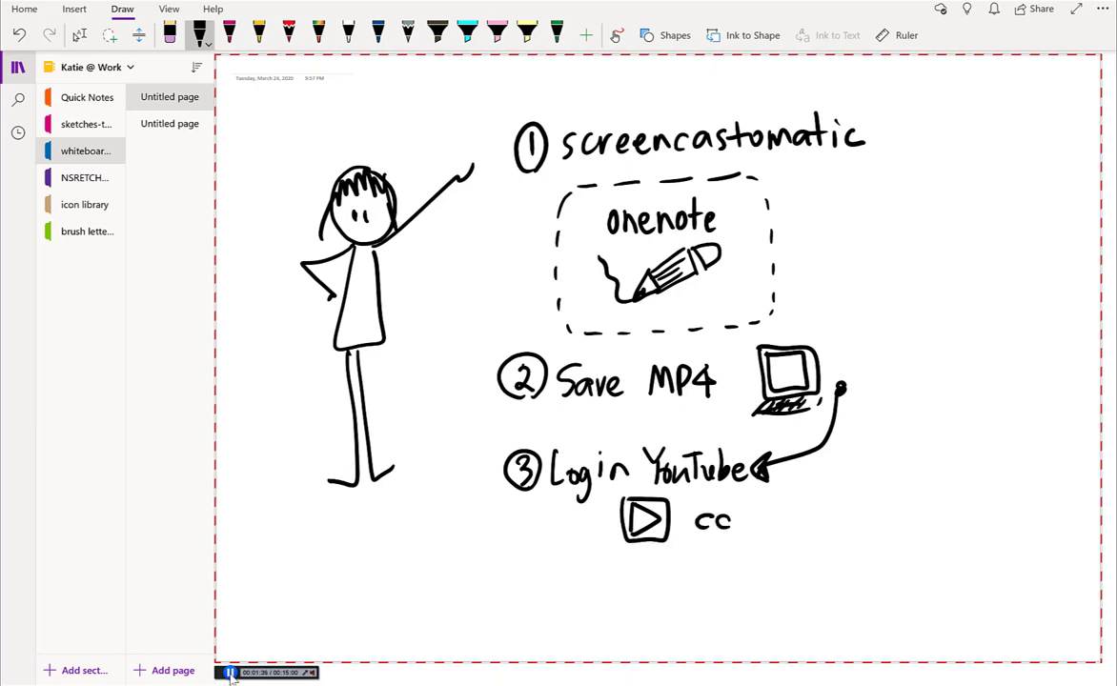
mouse_move(530, 564)
mouse_down()
mouse_move(534, 596)
mouse_move(532, 562)
mouse_move(584, 603)
mouse_move(627, 602)
mouse_move(642, 578)
mouse_move(652, 600)
mouse_move(666, 601)
mouse_up()
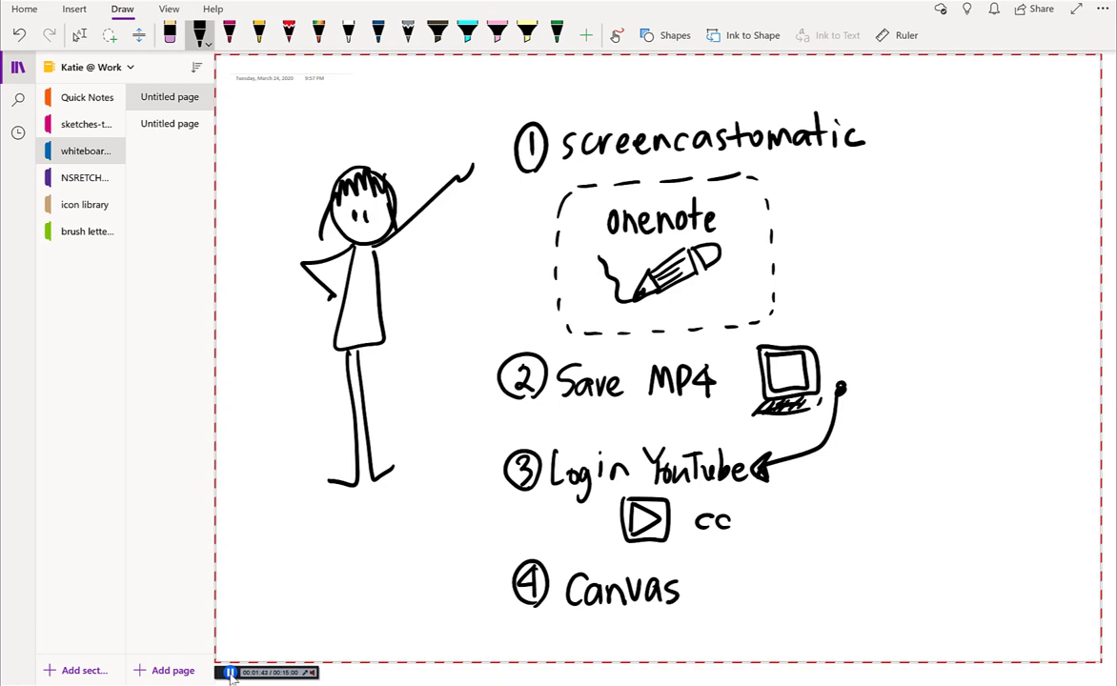
mouse_move(703, 587)
mouse_down()
mouse_move(684, 548)
mouse_move(737, 597)
mouse_move(752, 582)
mouse_move(774, 598)
mouse_move(795, 579)
mouse_move(800, 597)
mouse_move(833, 596)
mouse_up()
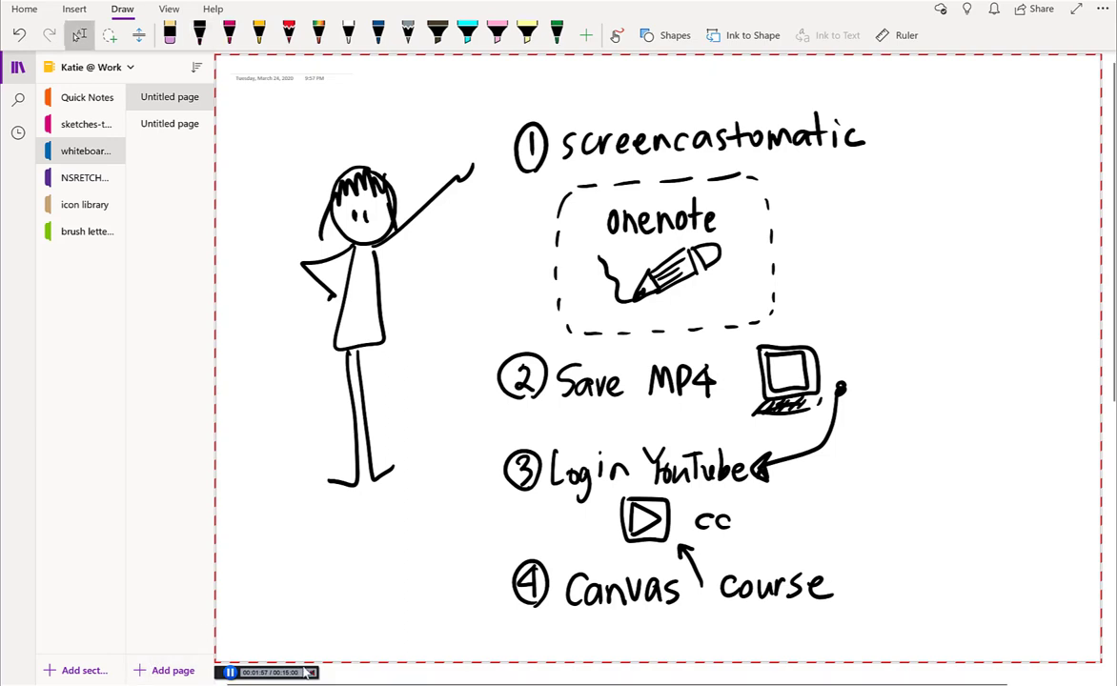
Draw a smiling face on the stick figure with the black pen.
key(Escape)
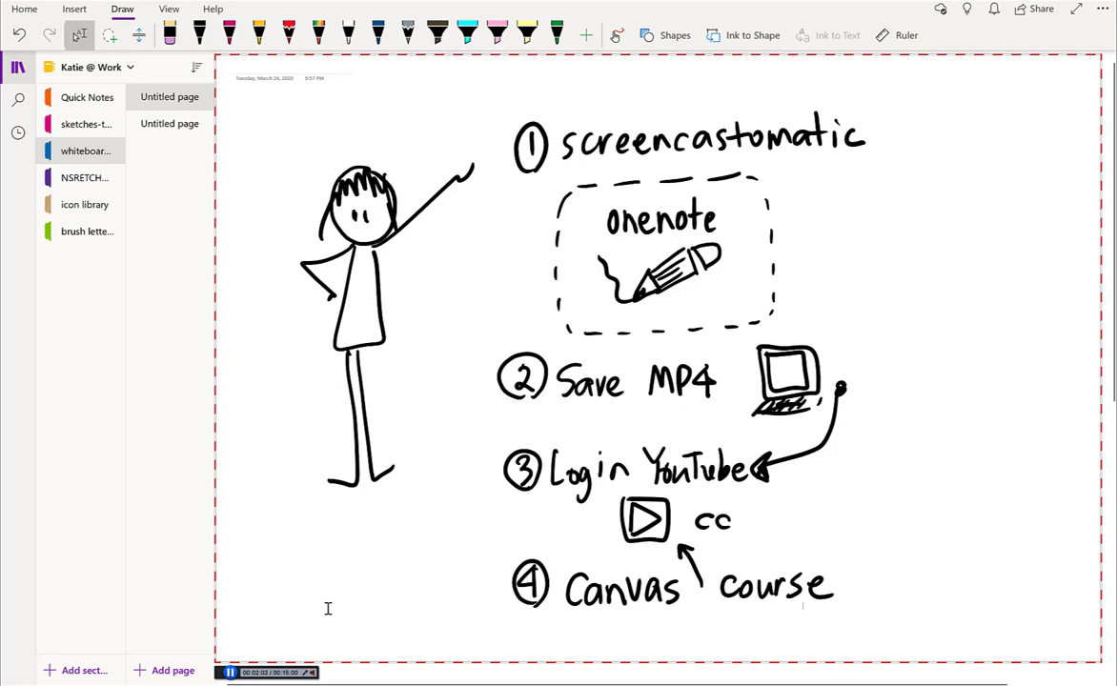
key(Escape)
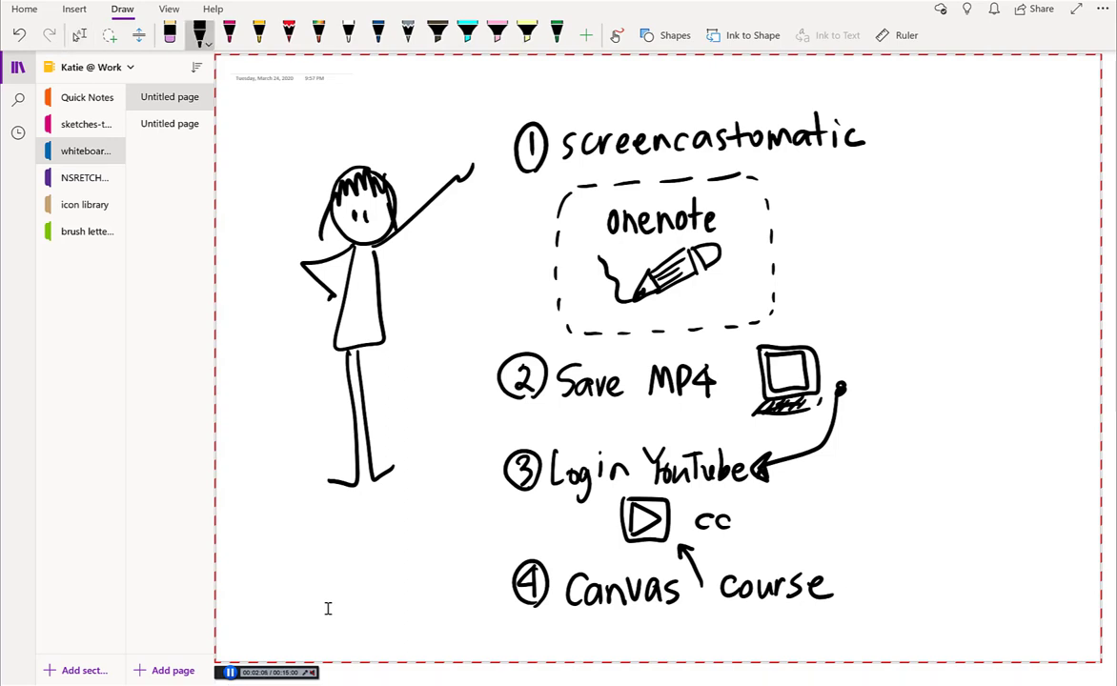
drag(346, 212, 349, 229)
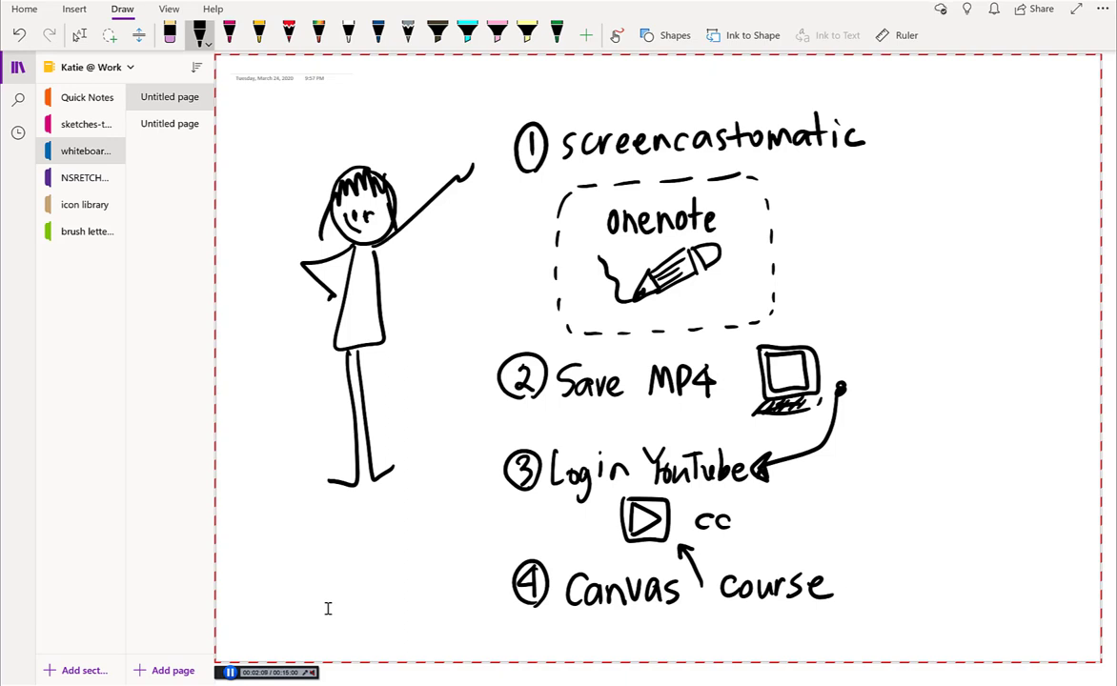
Handwrite 'page 2!' on the second page, then return to the whiteboard page.
key(ctrl+Page_Down)
mouse_move(421, 272)
mouse_down()
mouse_move(539, 329)
mouse_move(570, 278)
mouse_up()
mouse_move(595, 240)
mouse_down()
mouse_move(606, 225)
mouse_move(647, 253)
mouse_up()
drag(695, 162, 694, 211)
drag(684, 292, 699, 286)
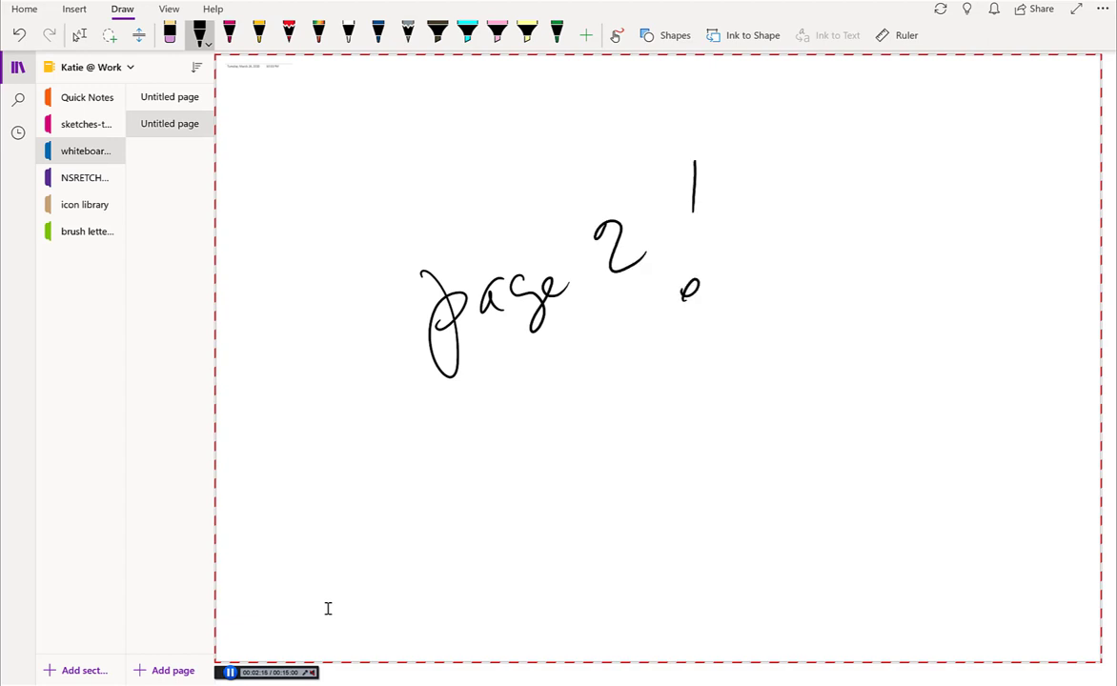
key(ctrl+Page_Up)
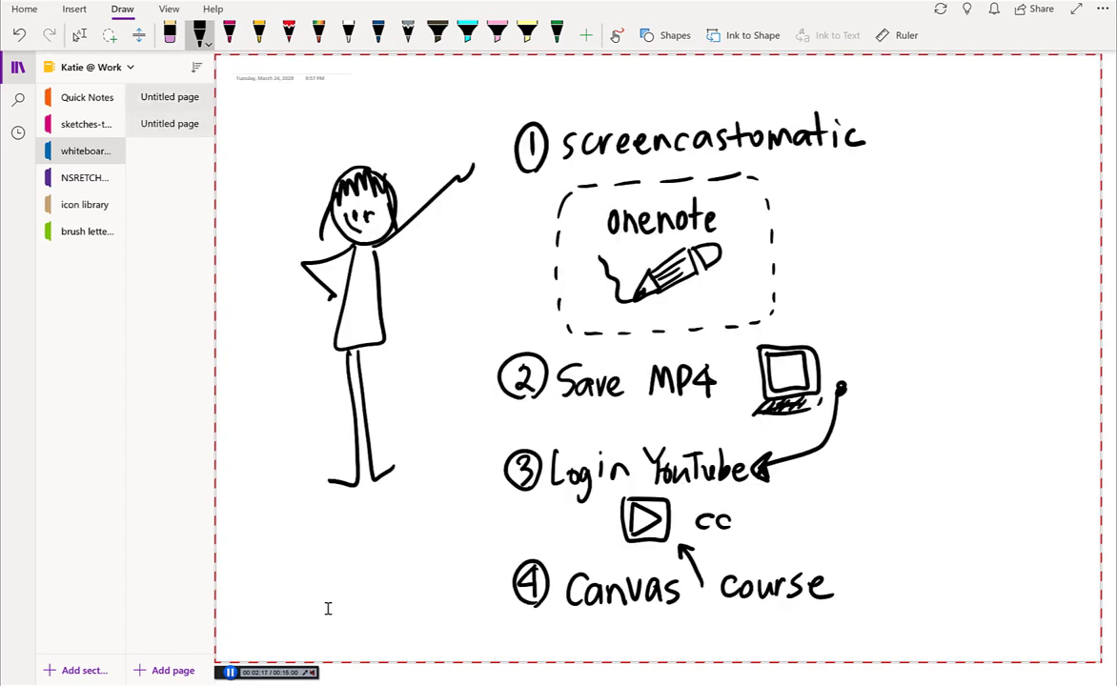
key(ctrl+Page_Down)
key(ctrl+Page_Up)
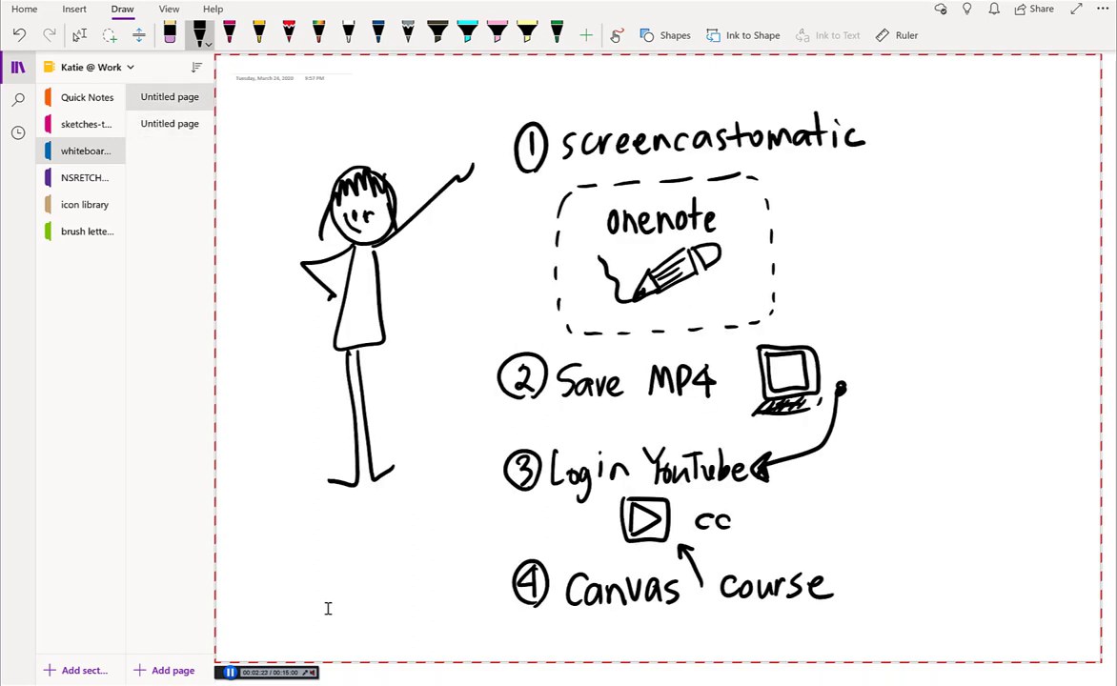
Stop the recording at 2:28 and choose Save / Upload.
click(230, 673)
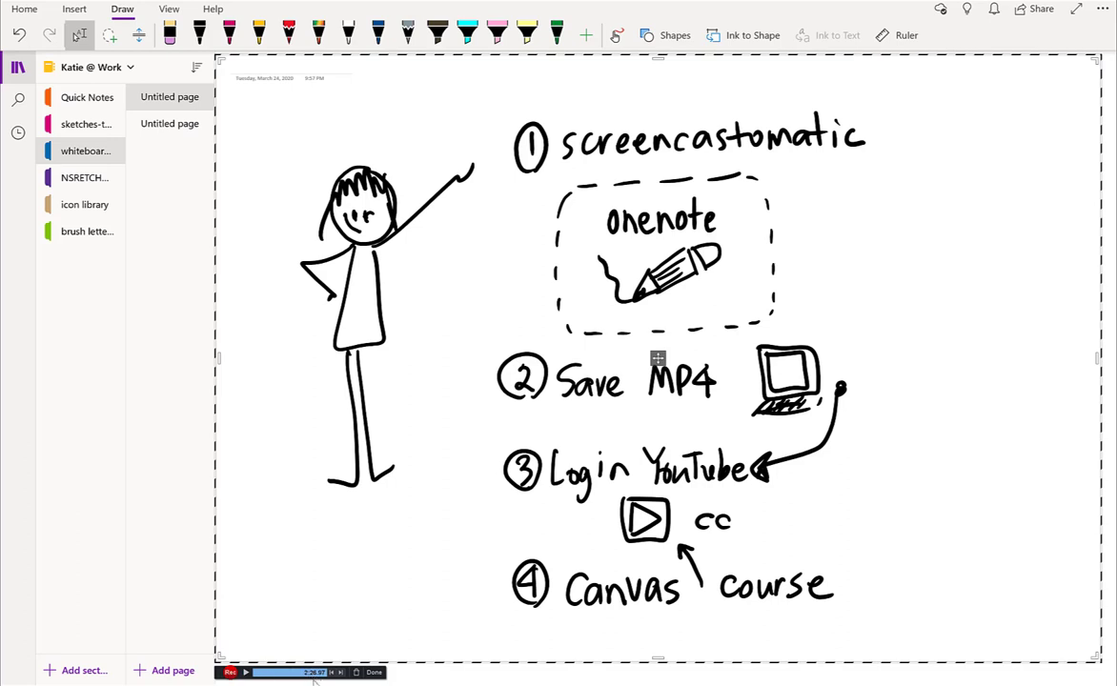
click(378, 673)
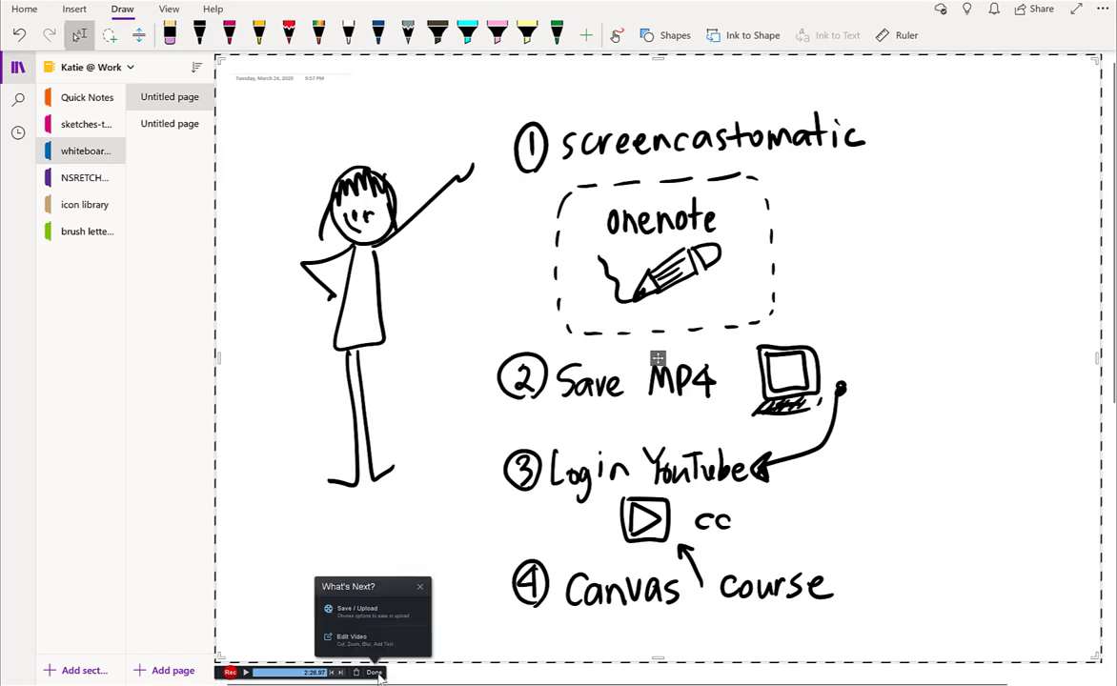
click(368, 622)
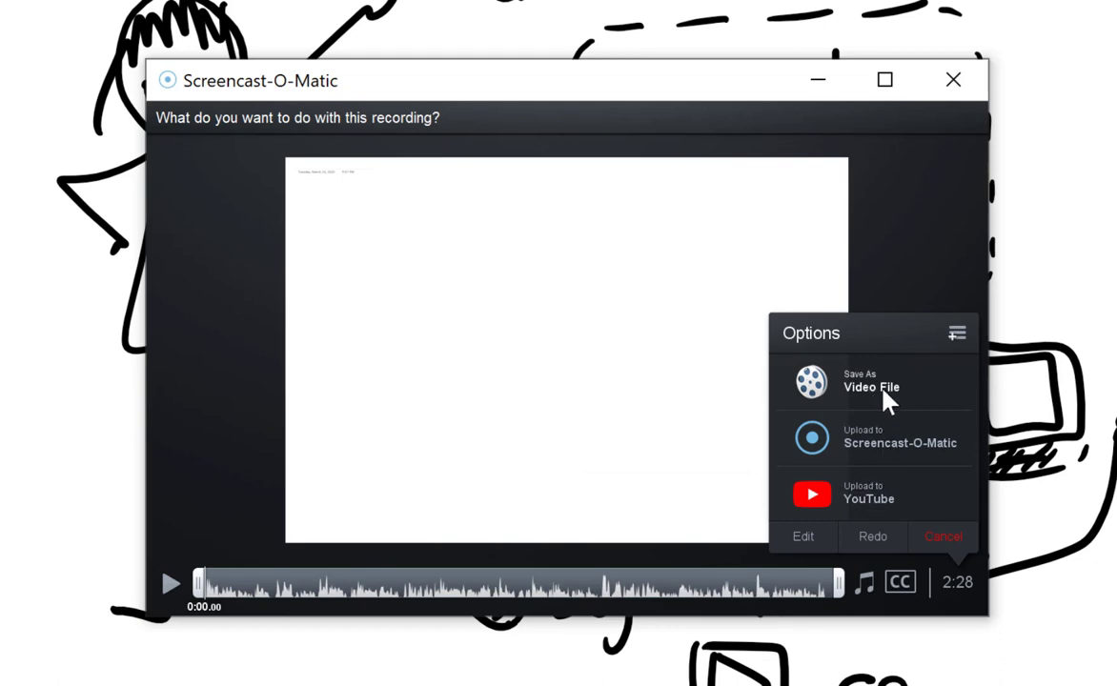
Save the recording as an MP4 video file named one-note-whiteboard on the Desktop.
click(883, 392)
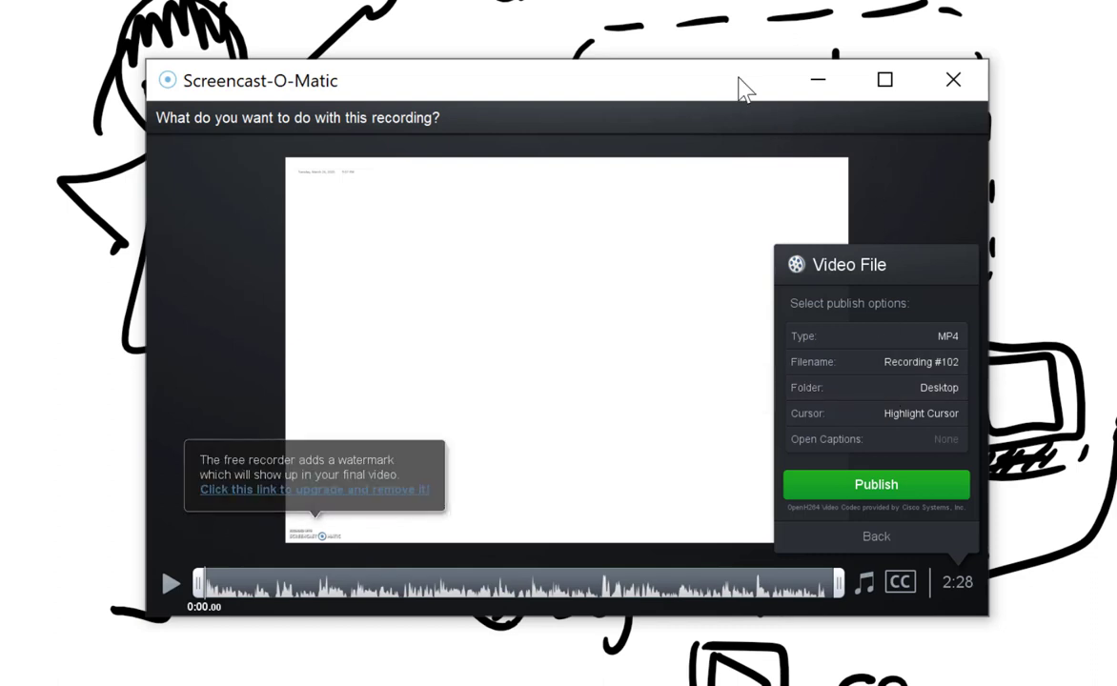
drag(741, 87, 741, 166)
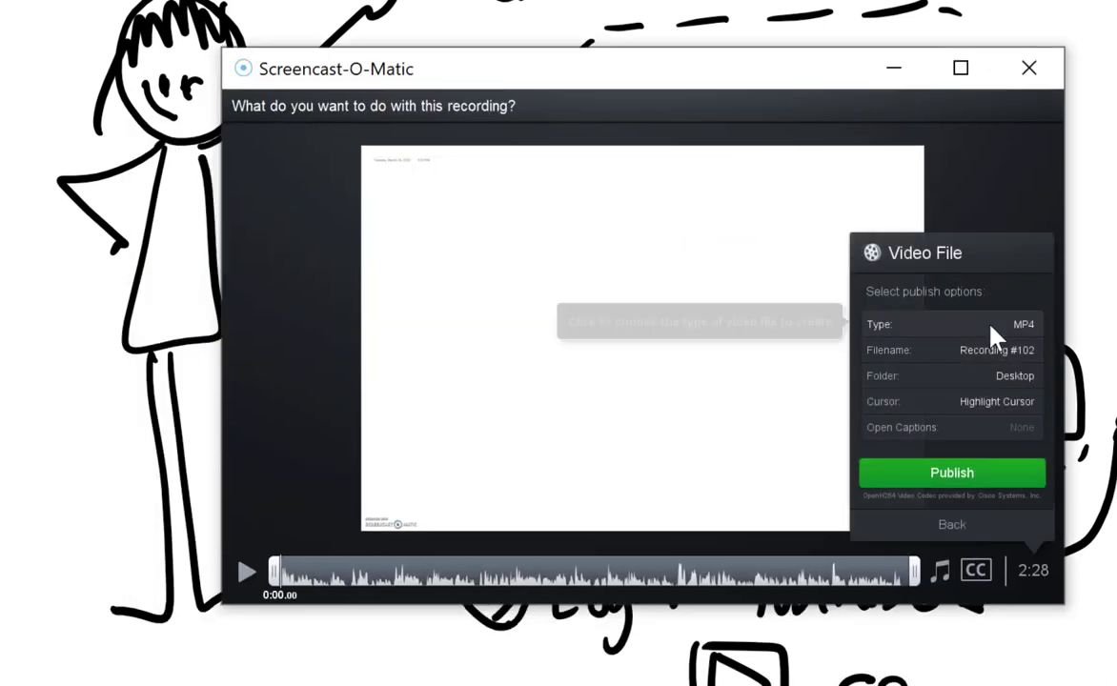
click(995, 352)
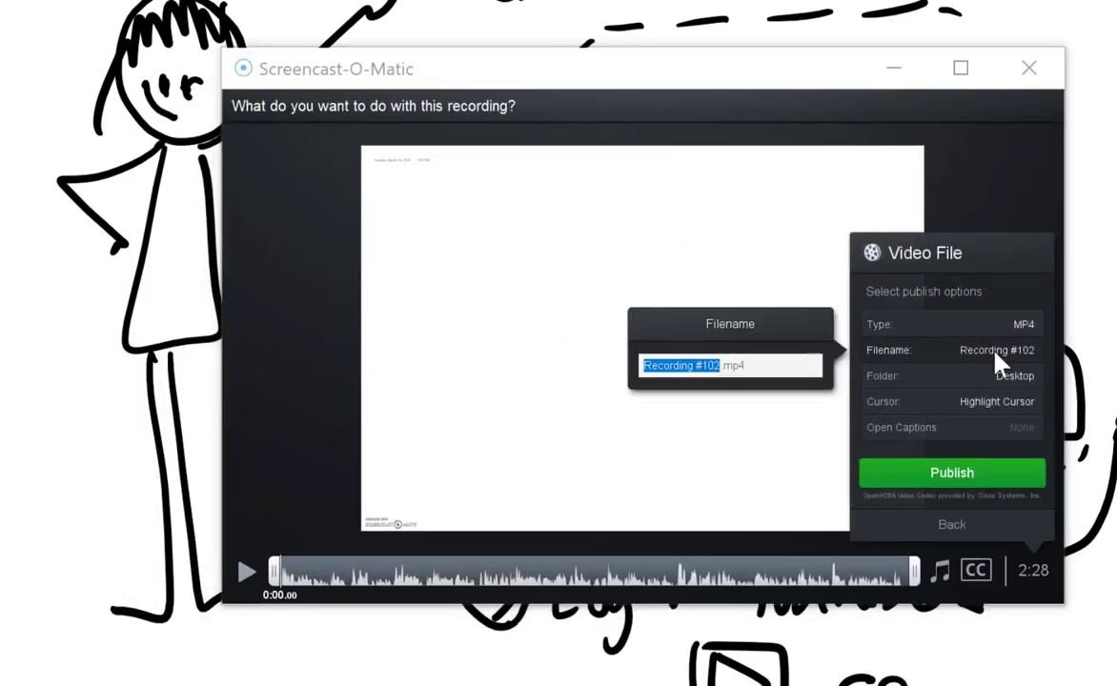
text(one)
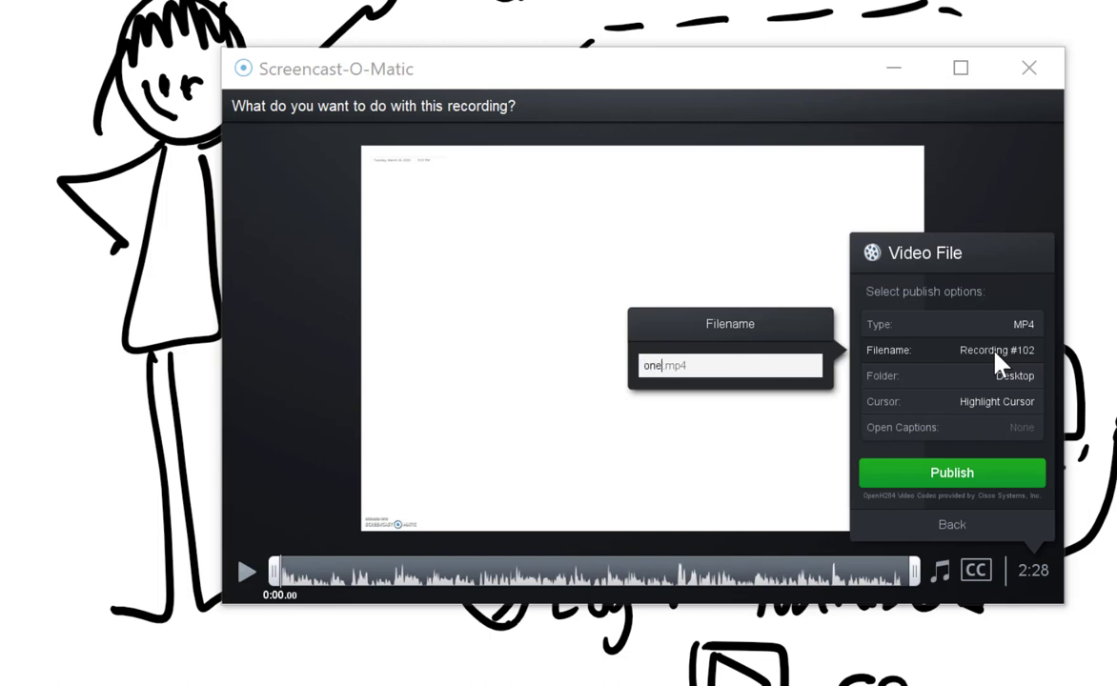
text(-note-whiteboard)
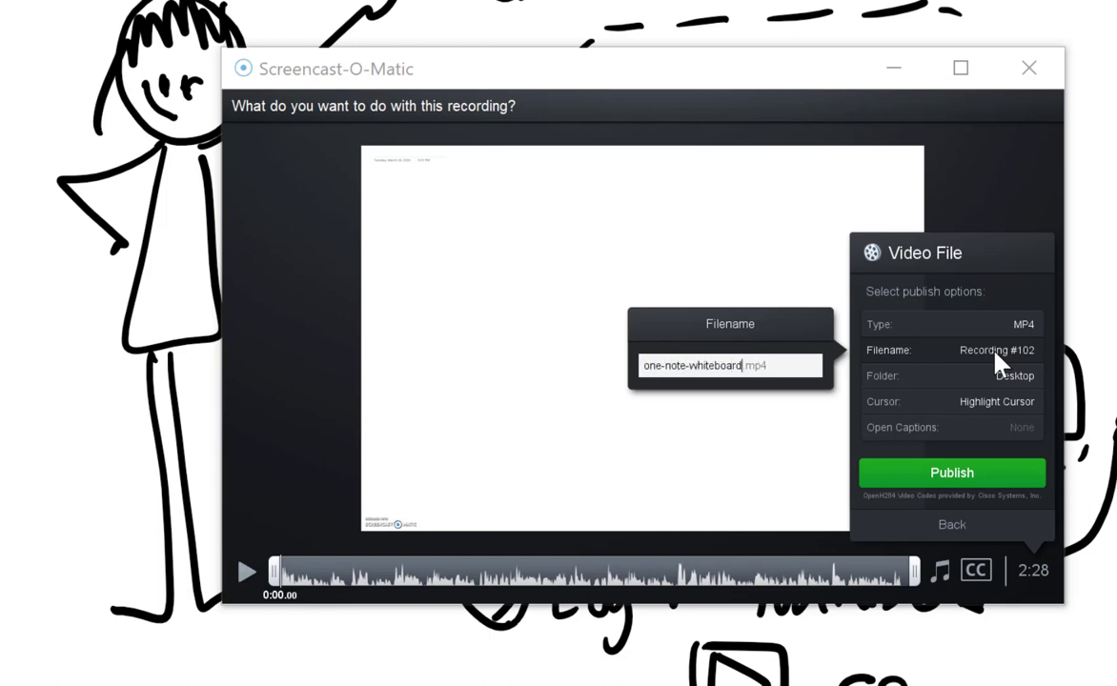
key(Return)
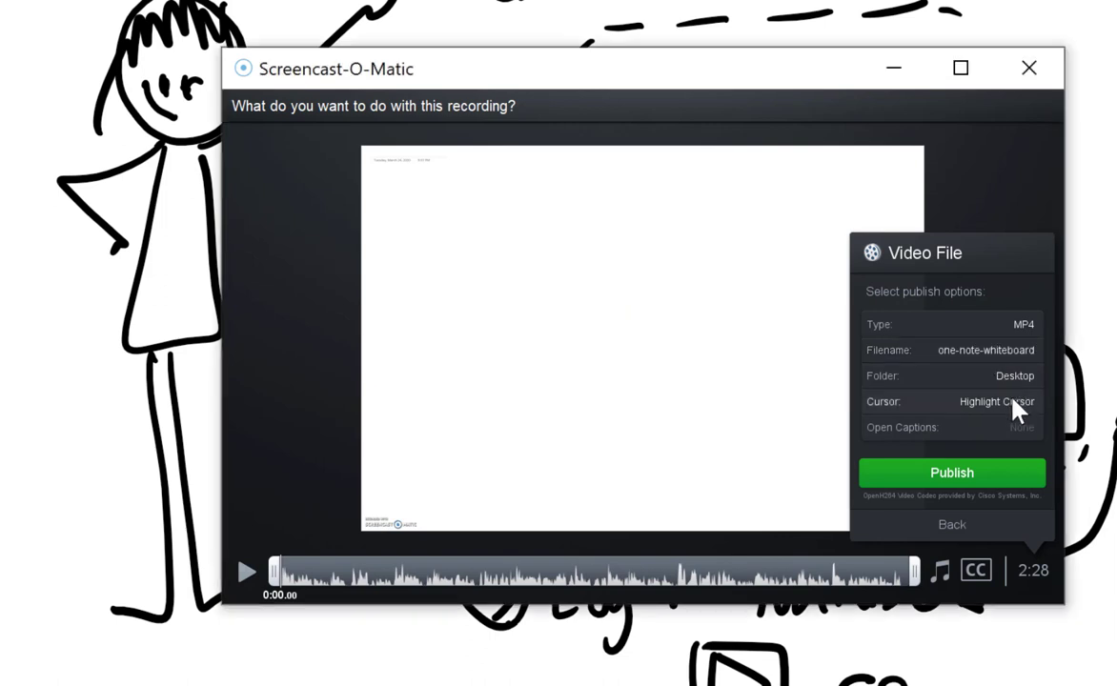
Publish one-note-whiteboard.mp4 and close the completion summary.
click(971, 494)
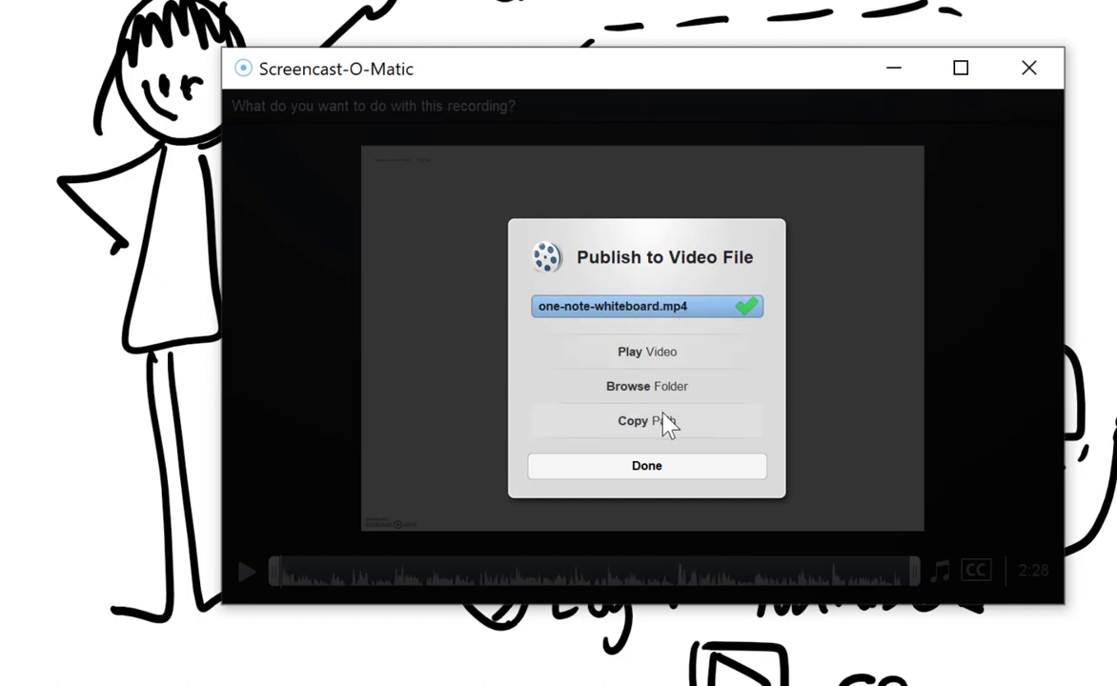
click(664, 471)
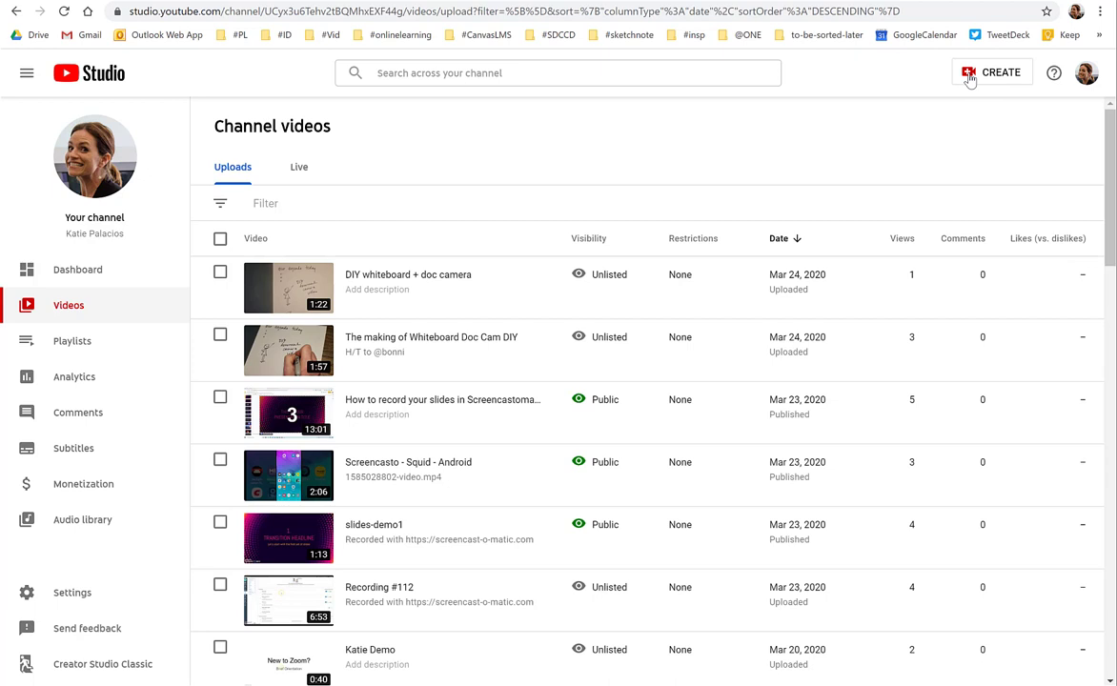
Upload one-note-whiteboard.mp4 from the Desktop as a new YouTube Studio video.
click(969, 76)
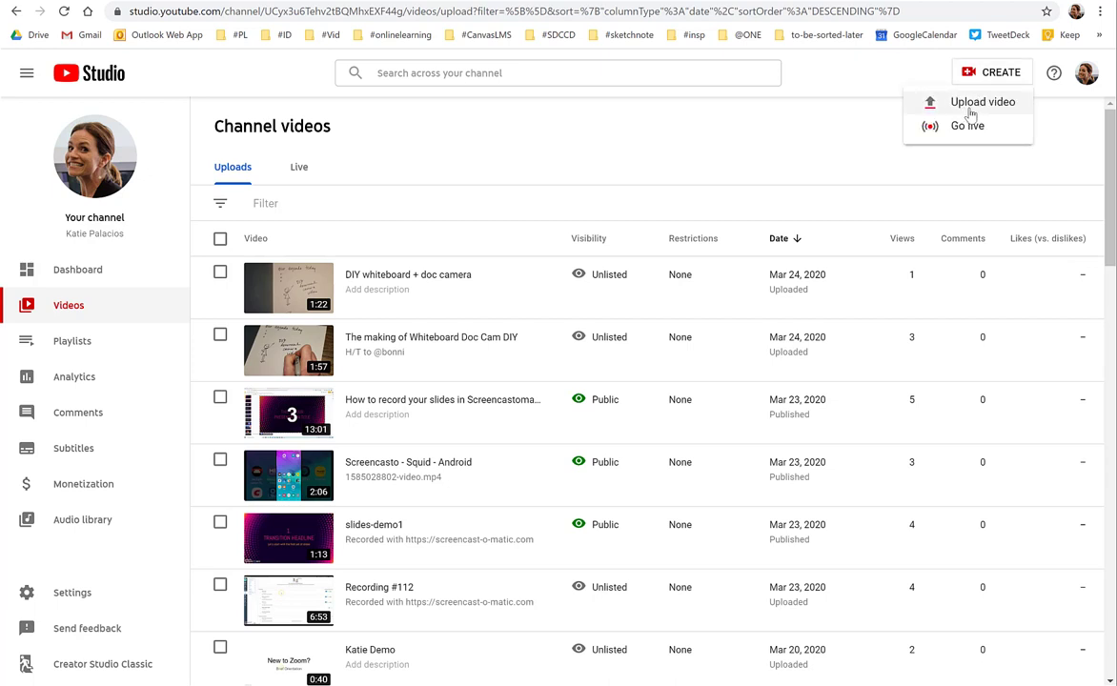
click(982, 102)
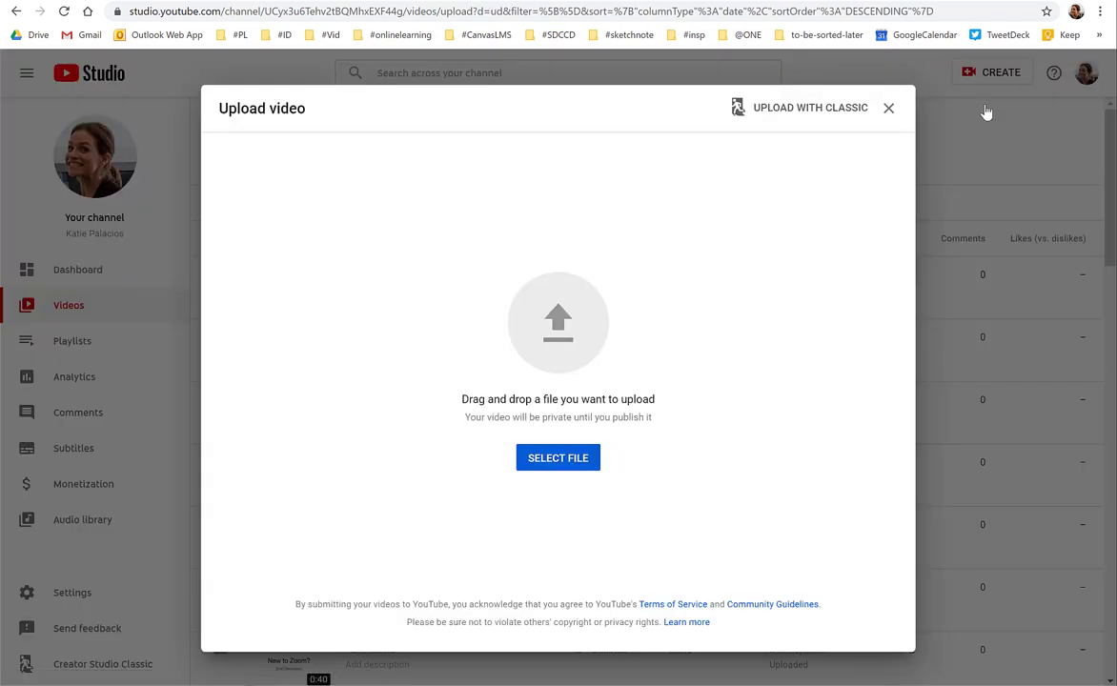
click(560, 460)
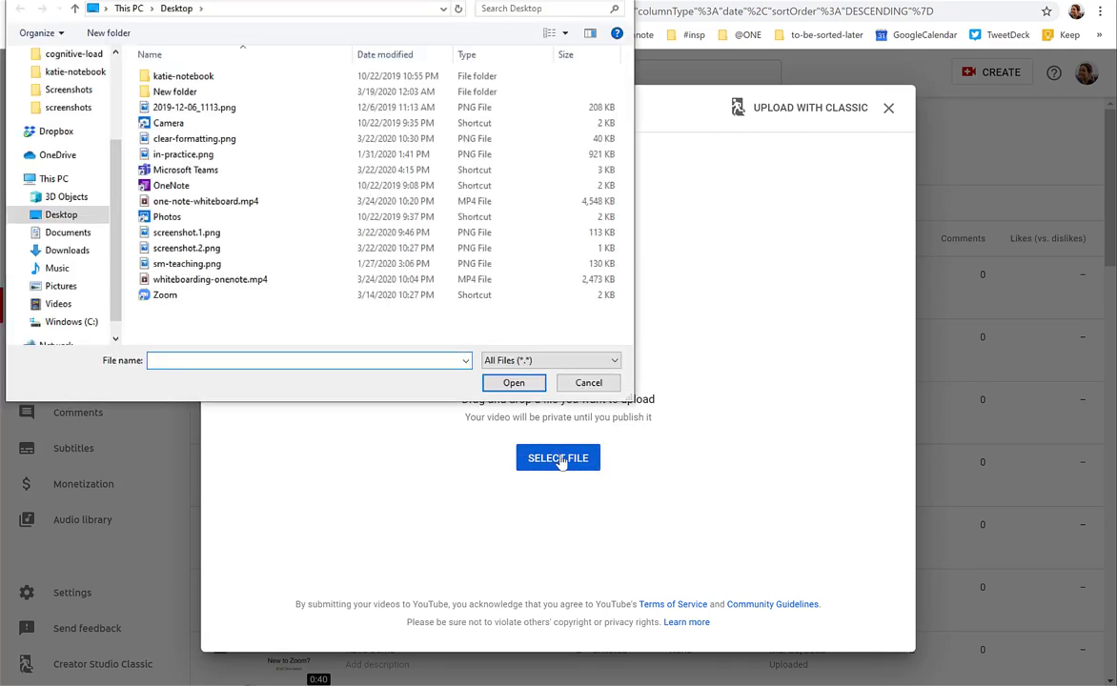
click(240, 206)
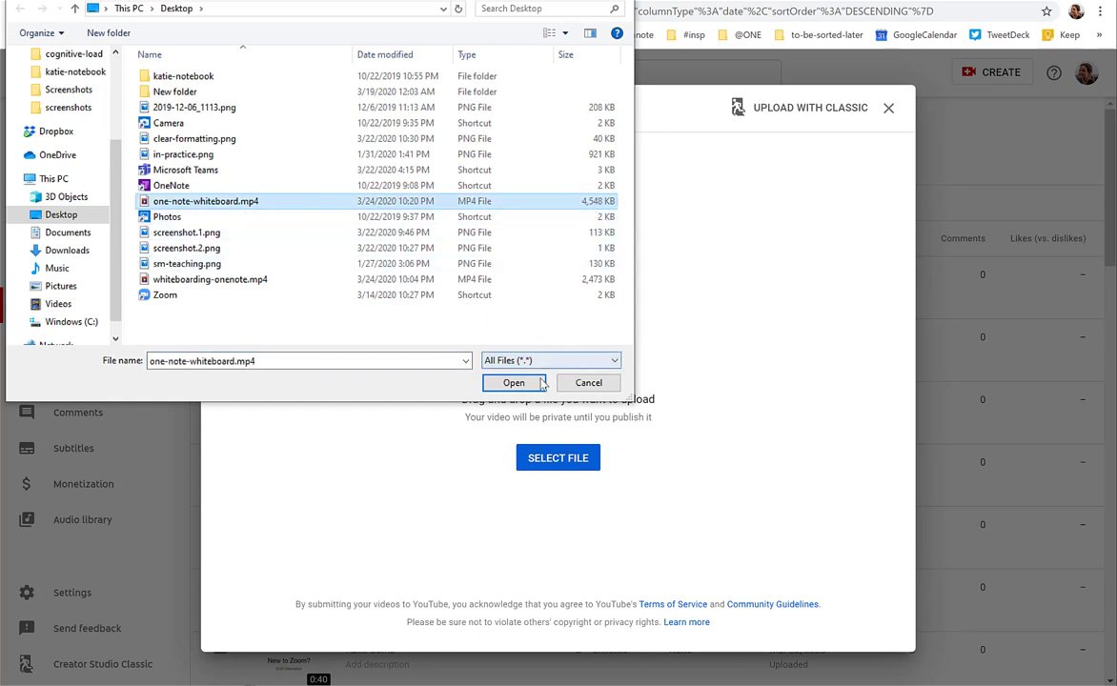
click(514, 384)
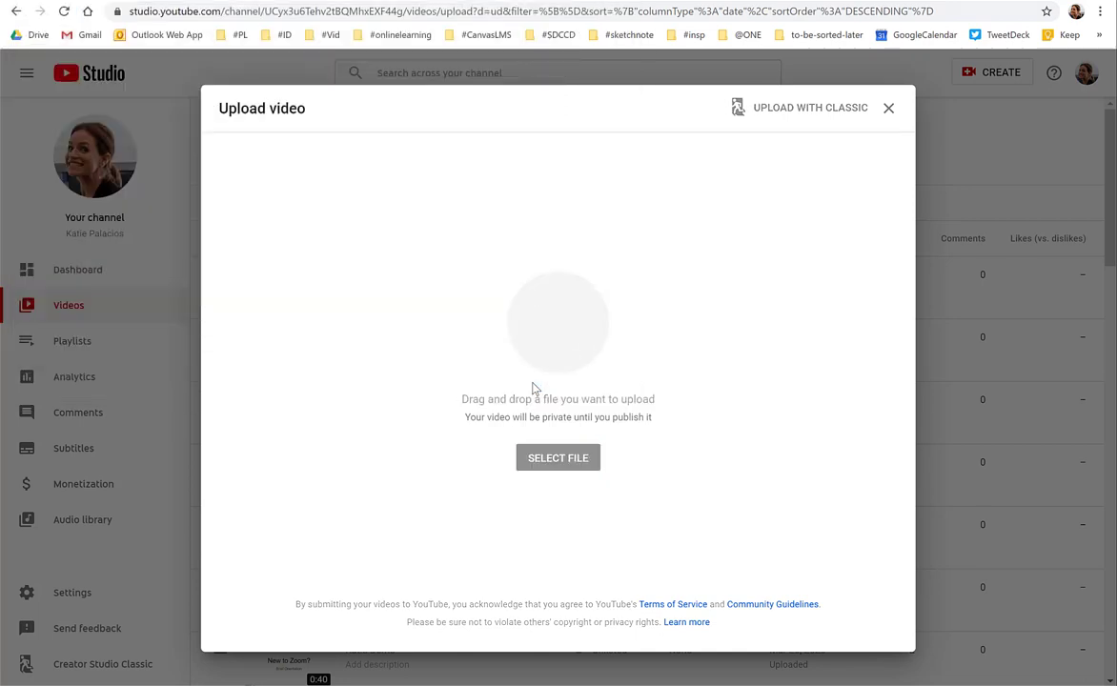
Replace the video title with 'Demo of whiteboard video in OneNote (recorded w/ Screencastomatic)'.
double_click(337, 252)
key(ctrl+a)
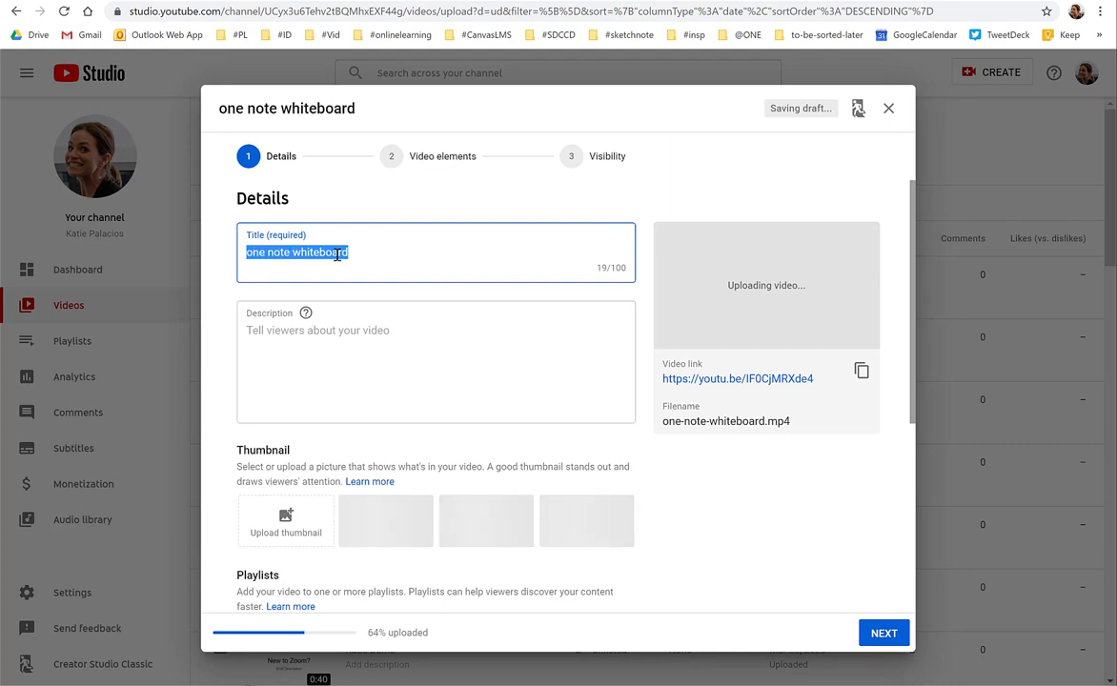
text(Demo of white)
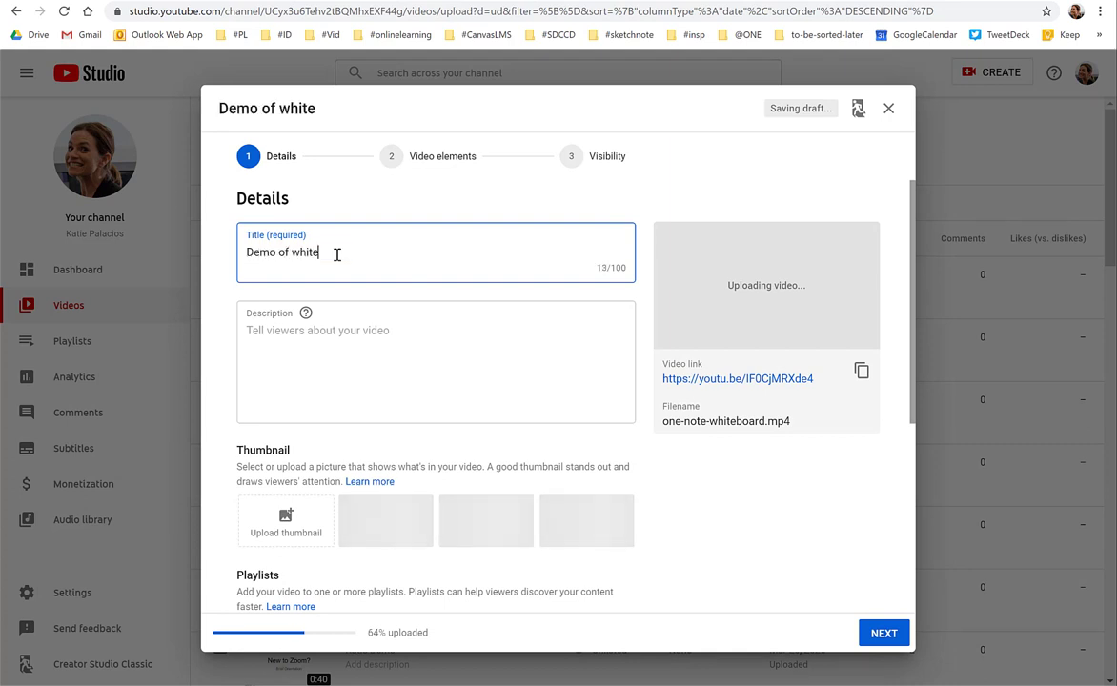
text(board video)
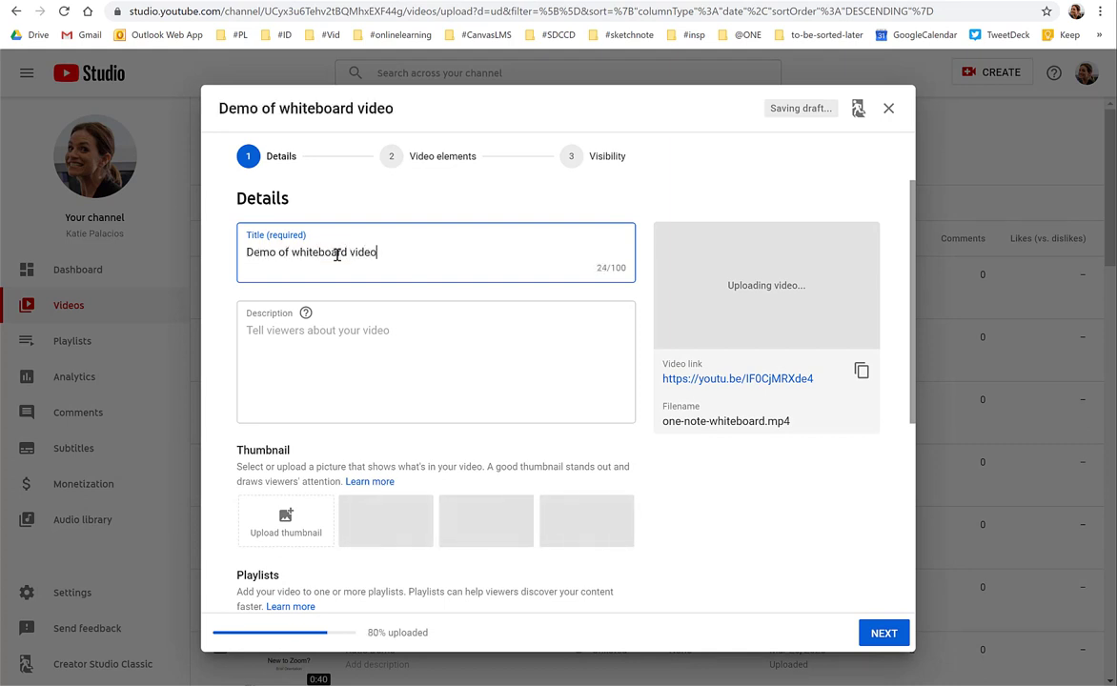
text(in OneNot)
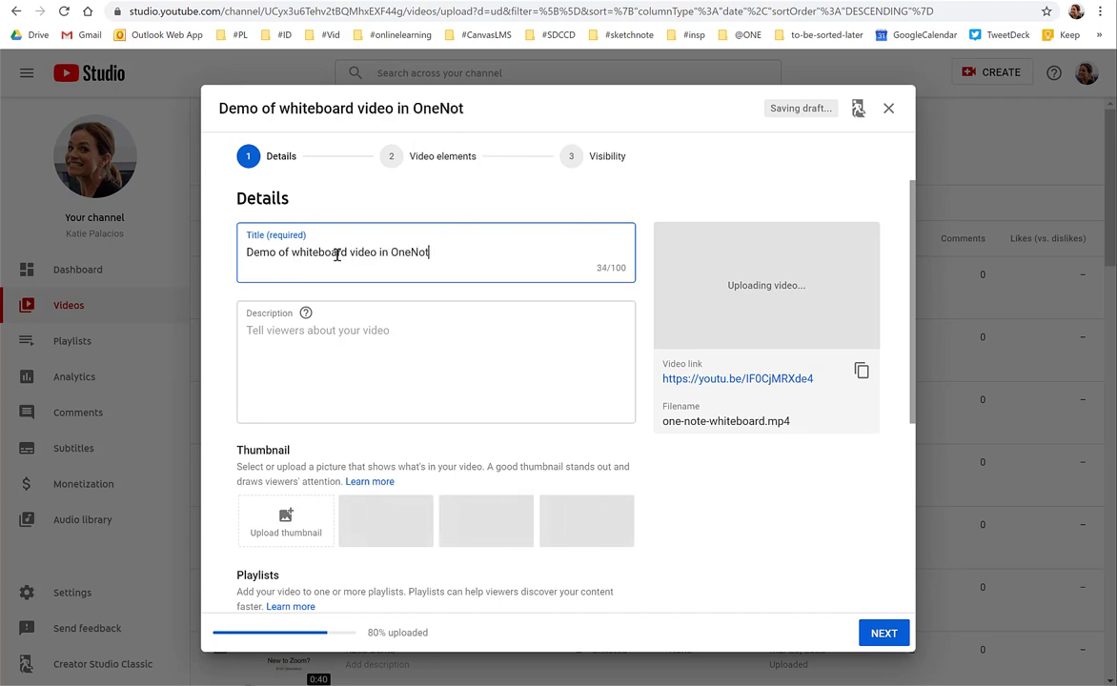
text(e (rec)
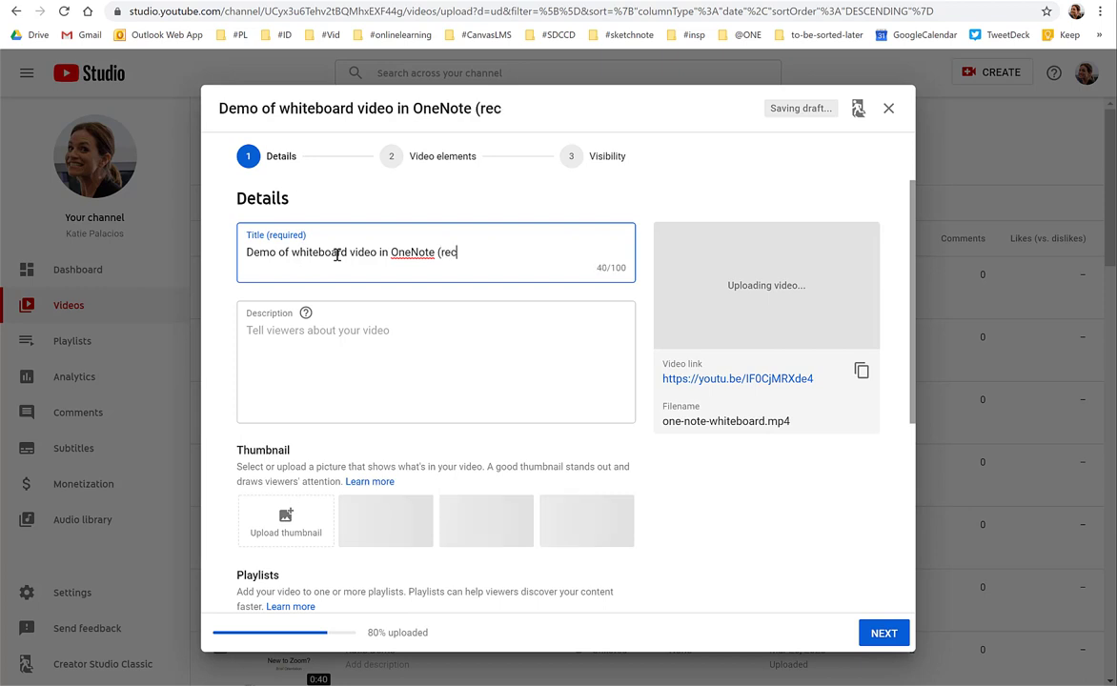
text(orded w/ Screencas)
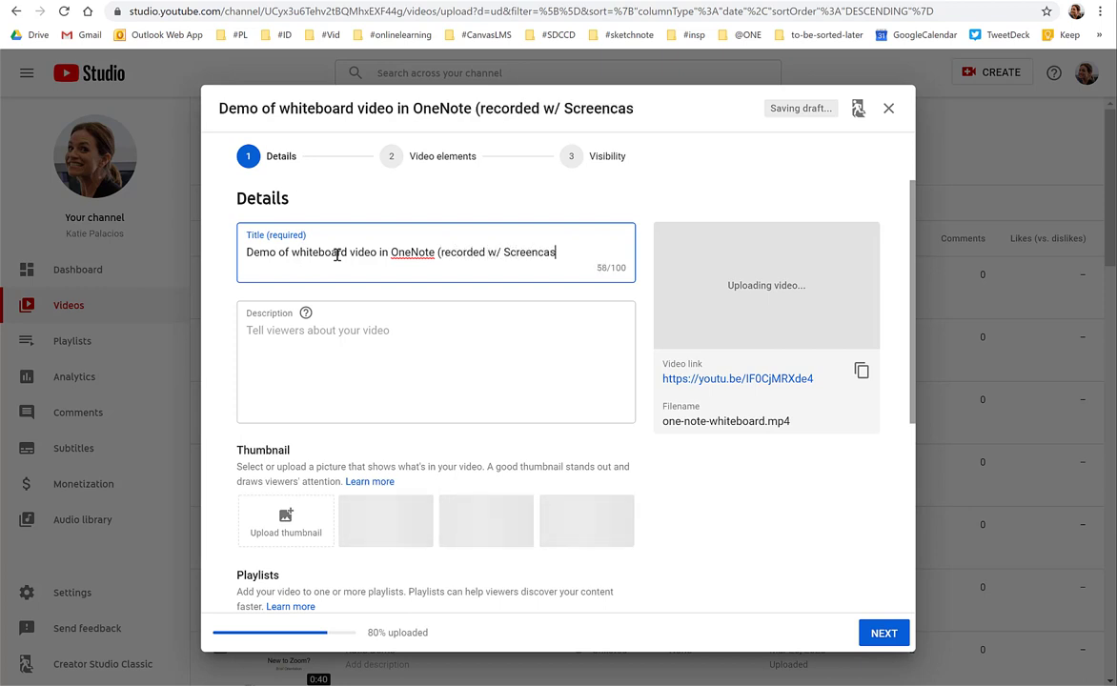
text(tomatic)
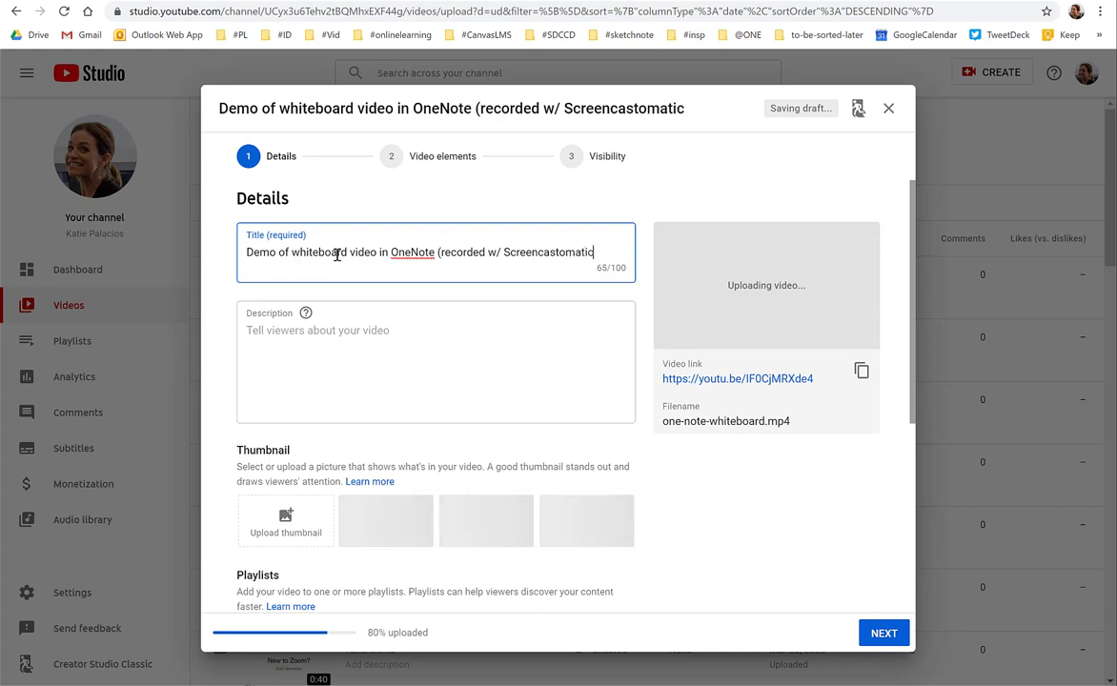
text())
click(906, 460)
Set the Audience to 'No, it's not made for kids'.
scroll(878, 509, down, 3)
scroll(861, 590, up, 3)
scroll(856, 620, down, 3)
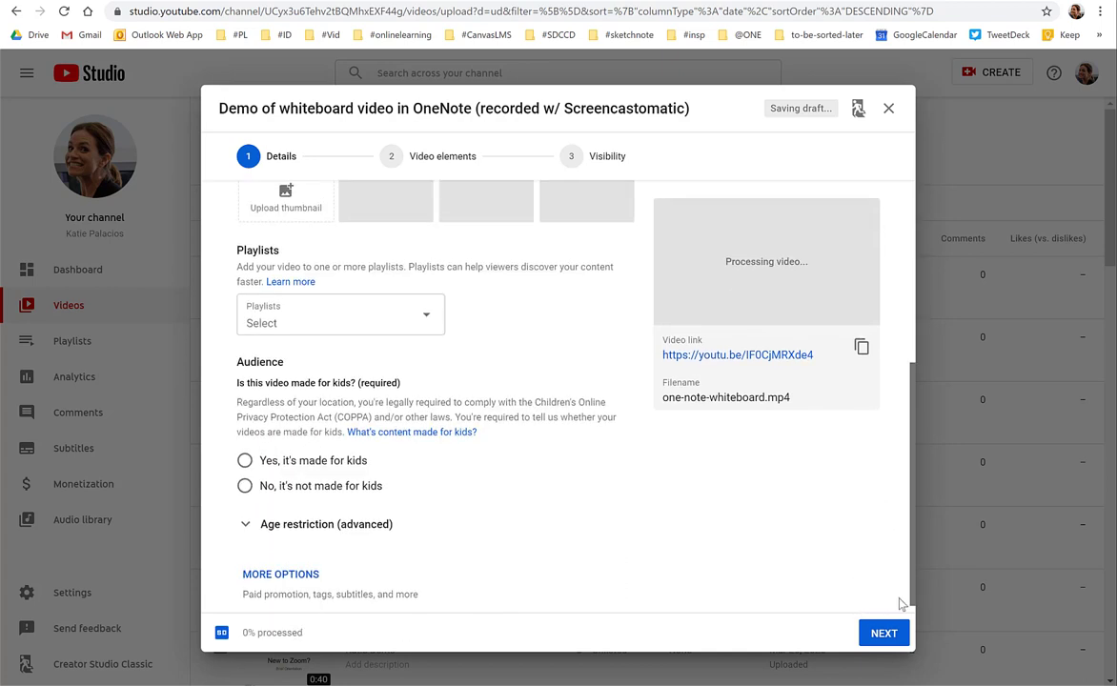
click(245, 492)
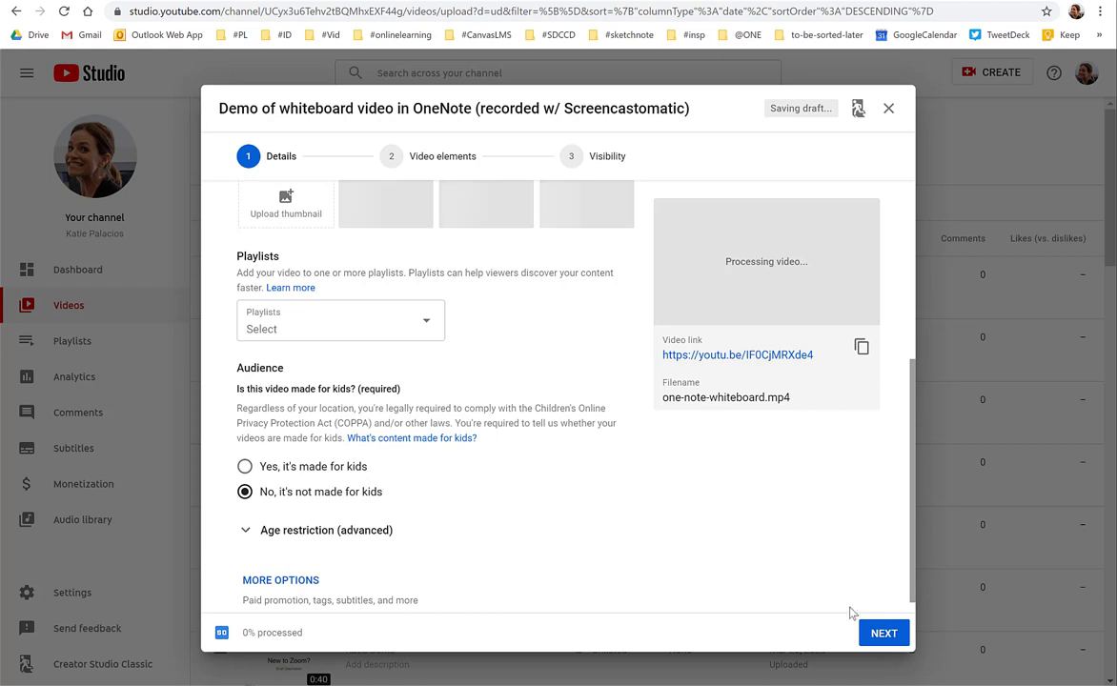
Advance past Video elements to Visibility, choose Public, and publish the video.
click(883, 633)
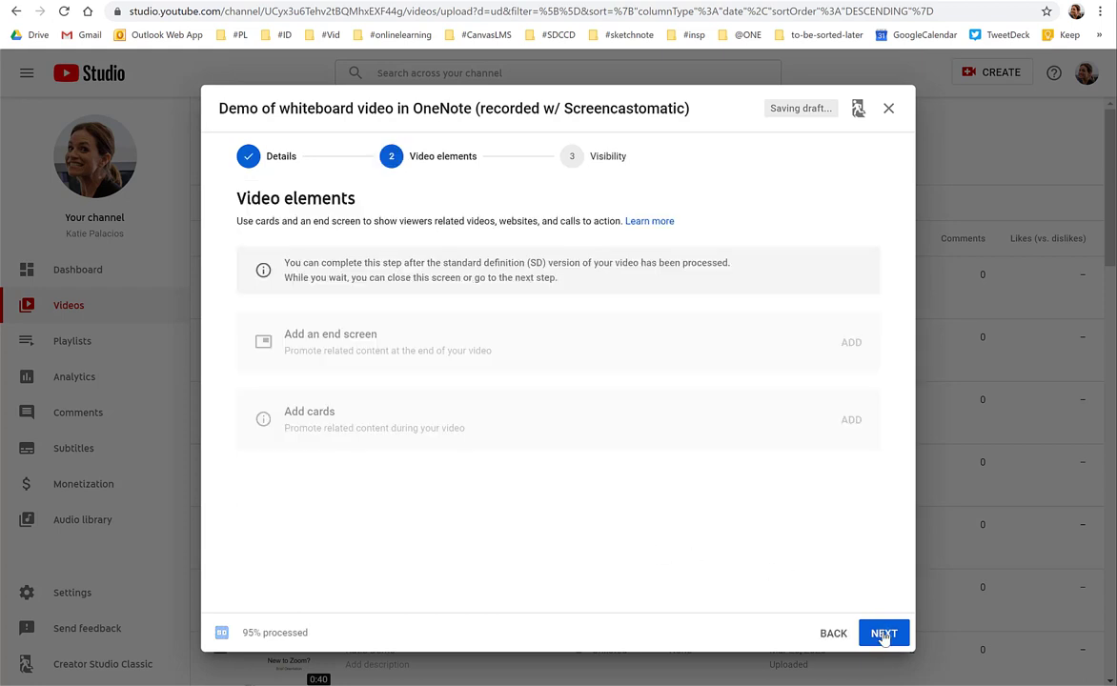
click(884, 634)
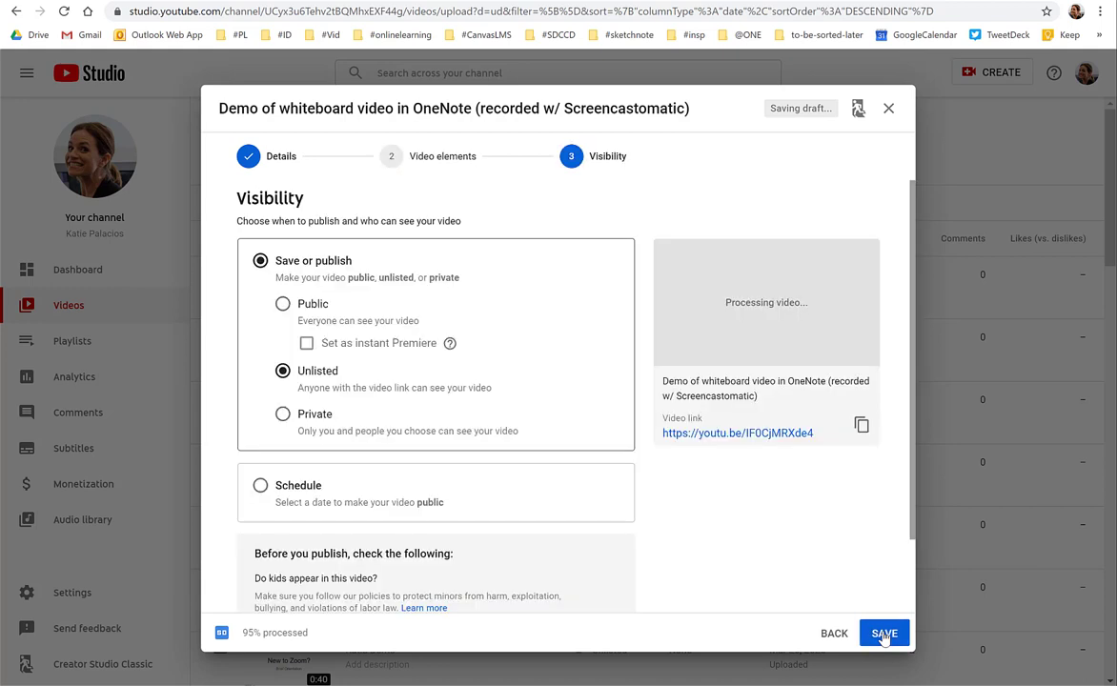
click(282, 305)
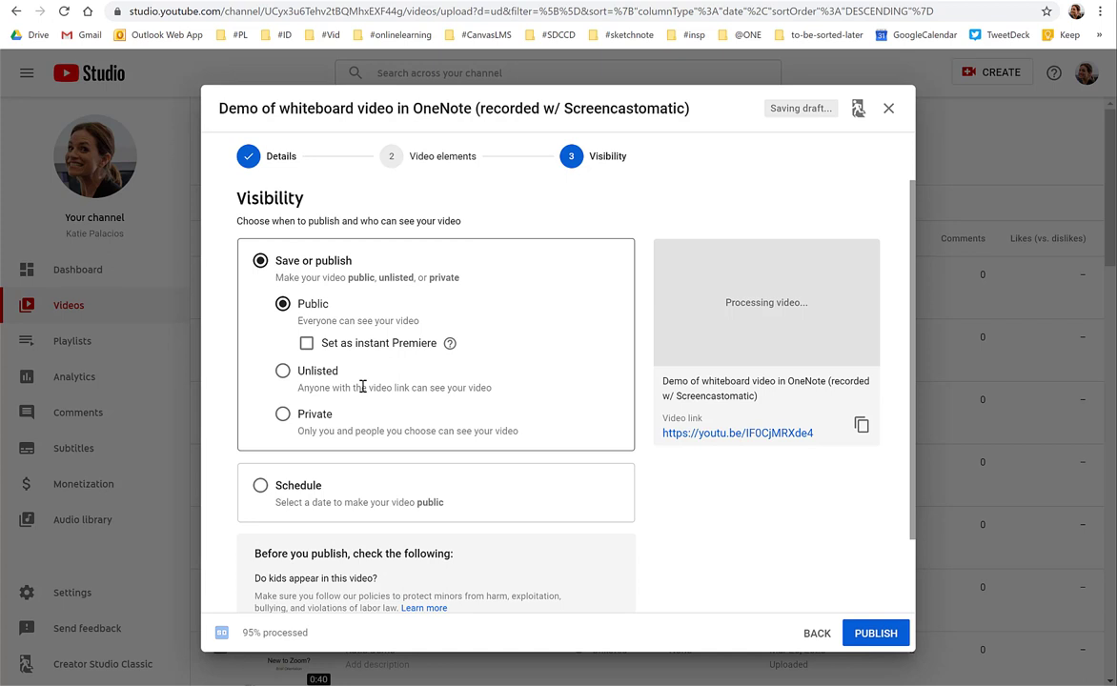
click(886, 634)
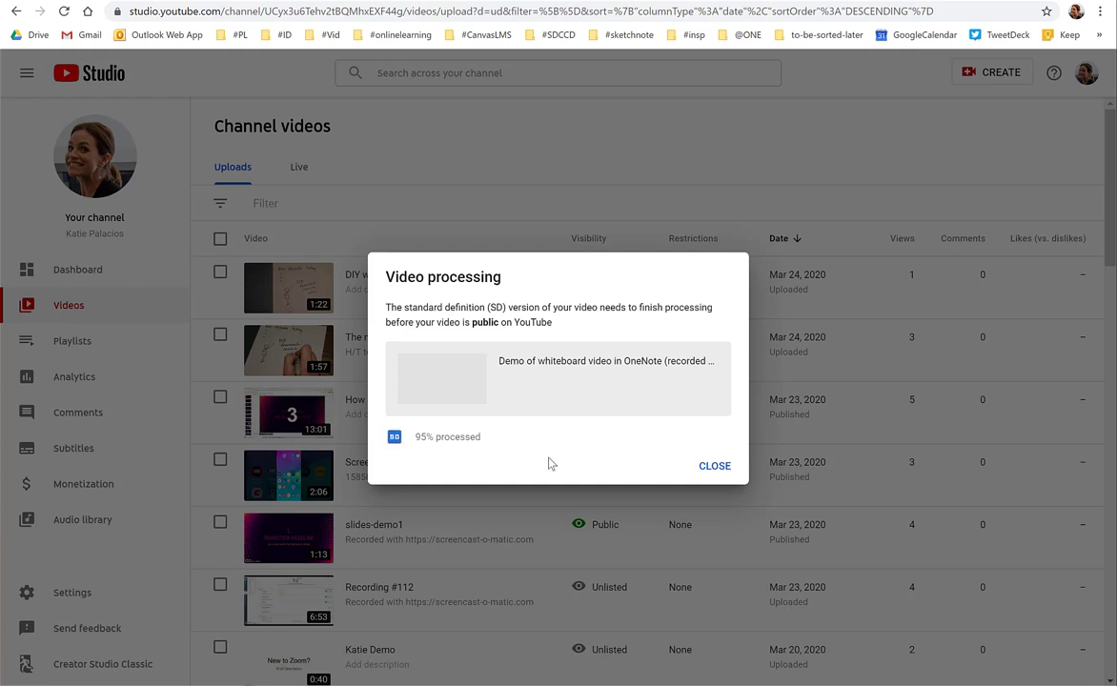
Dismiss the processing notice and reload Channel videos to refresh the video's status.
click(714, 467)
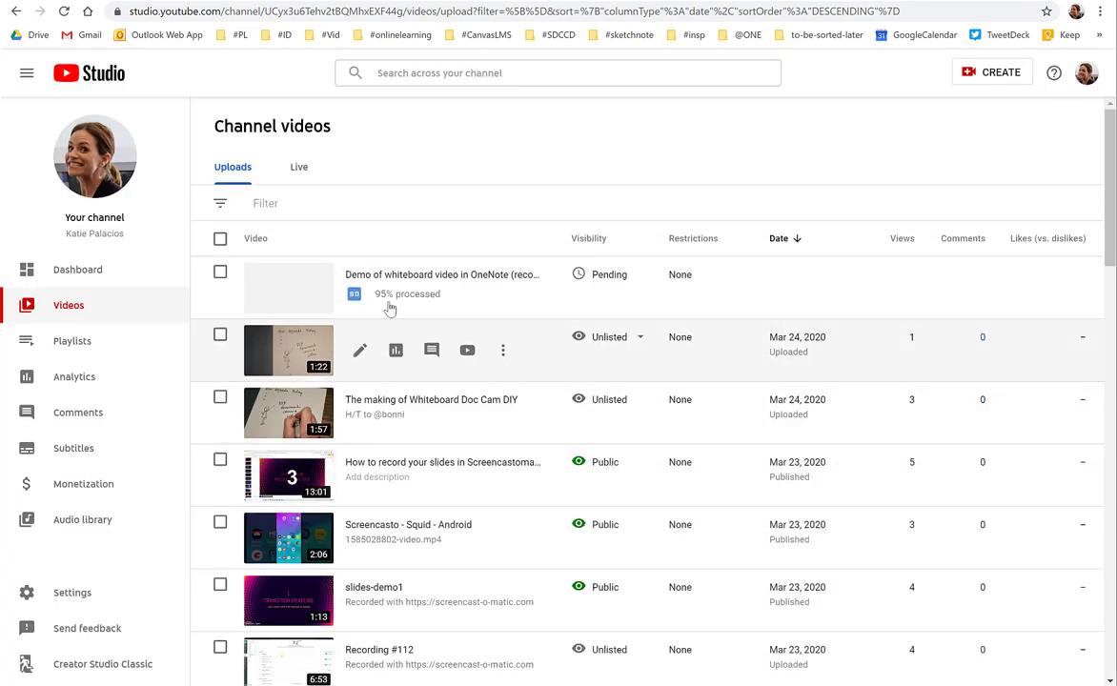
mouse_move(459, 302)
mouse_move(490, 465)
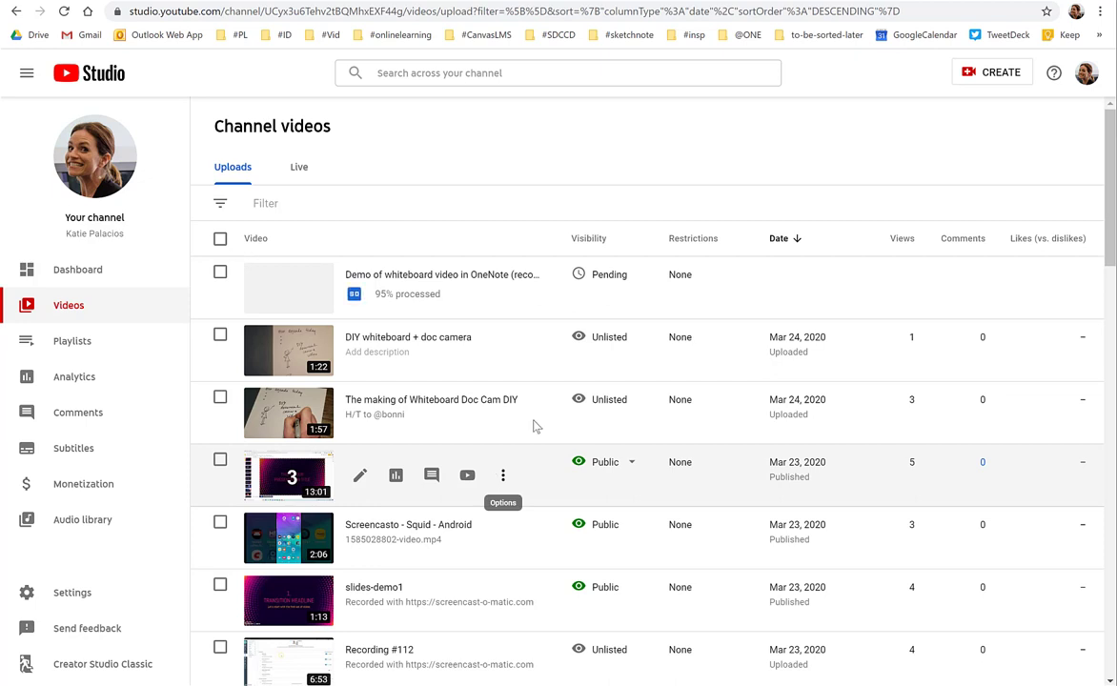
mouse_move(630, 296)
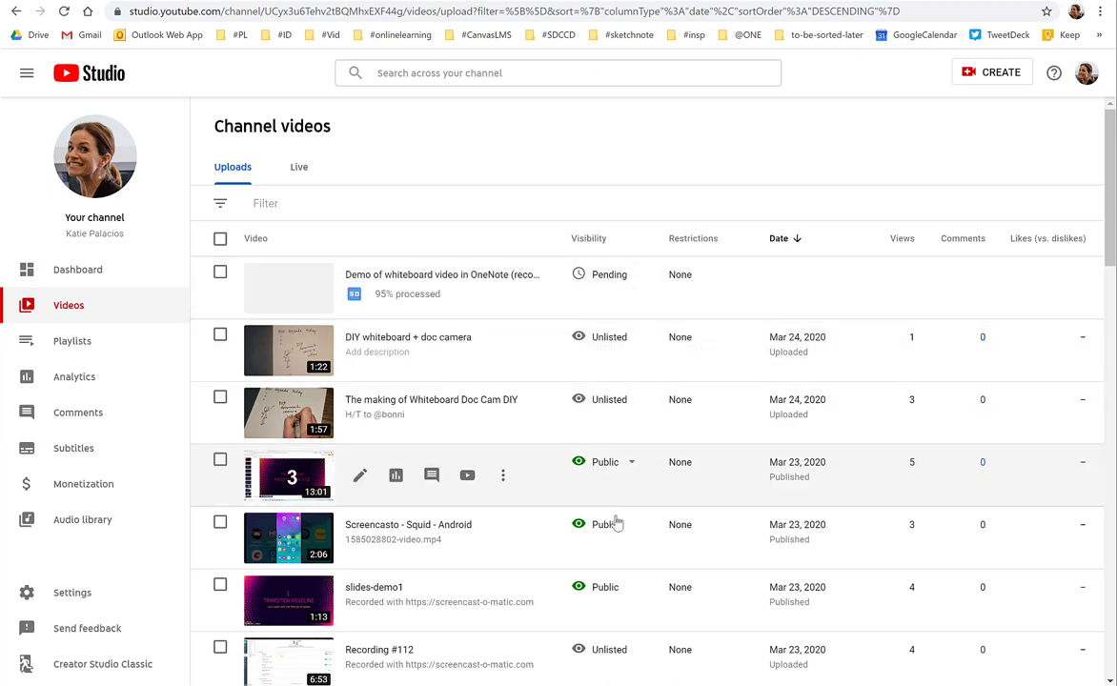
mouse_move(616, 524)
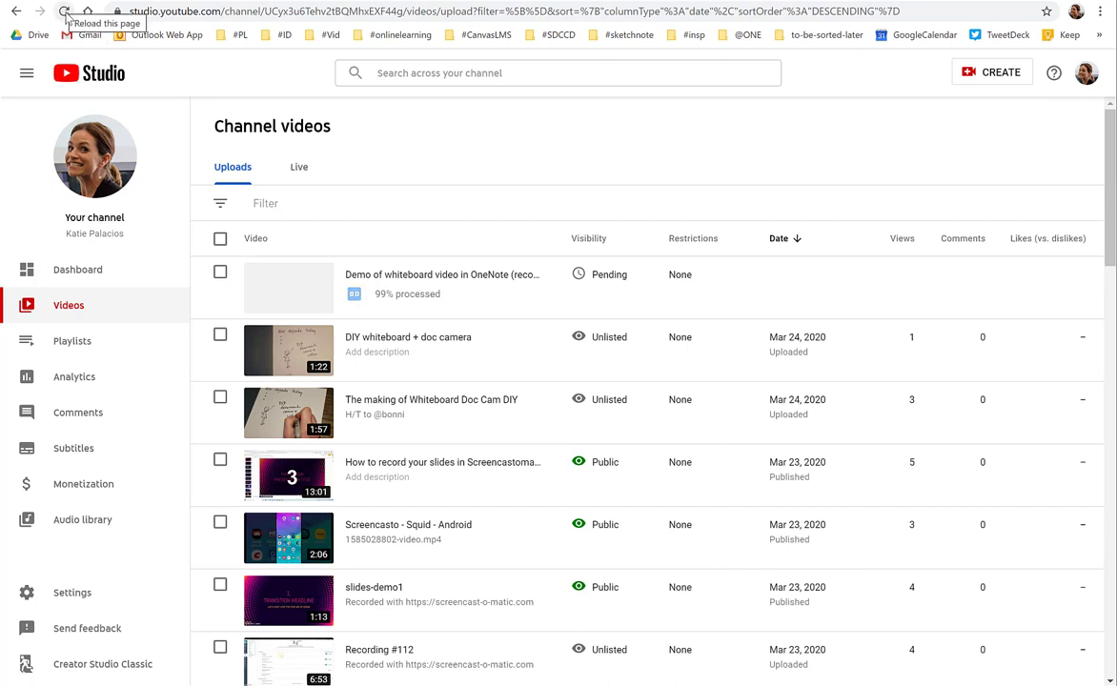
click(65, 13)
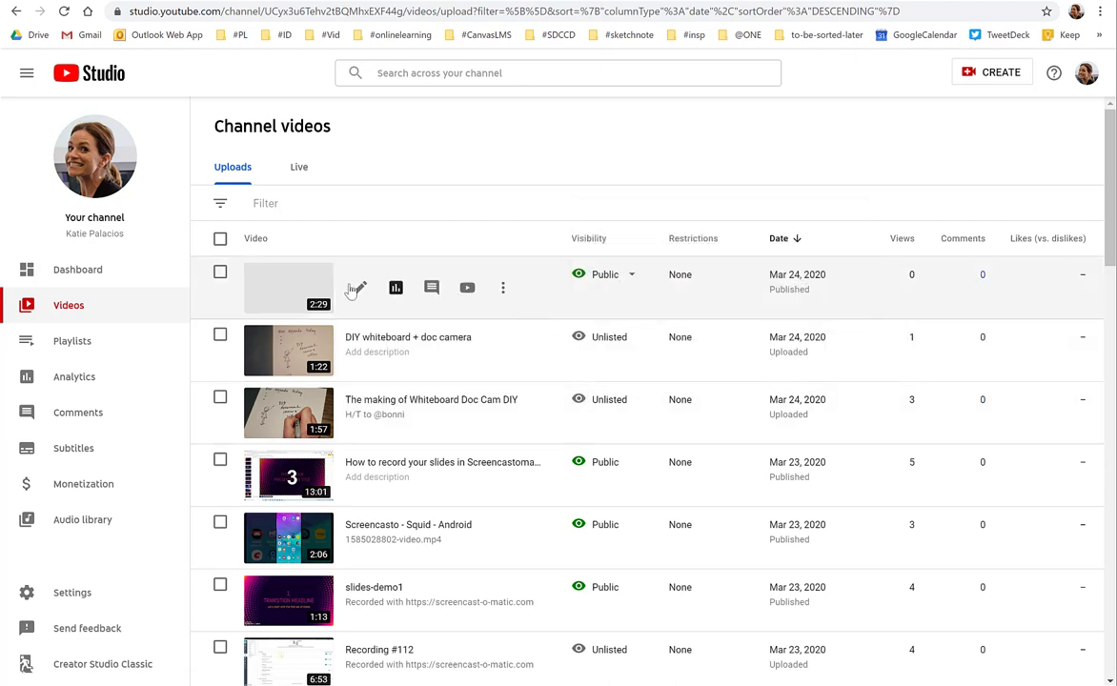
Open the new whiteboard video's details and view it on YouTube.
click(296, 292)
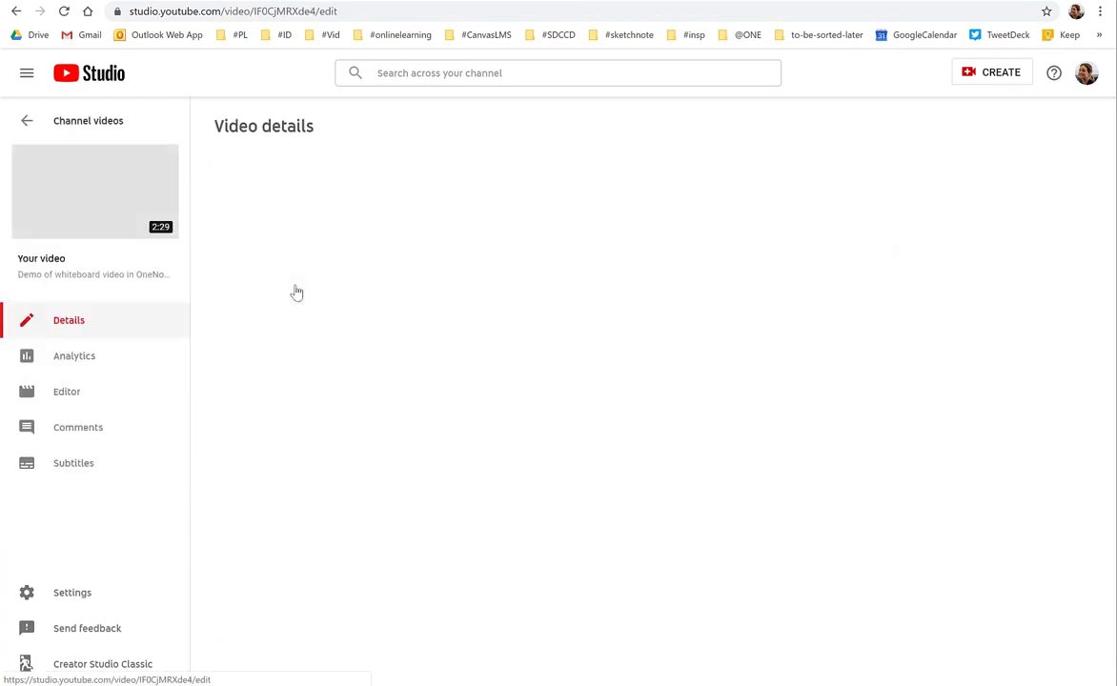
mouse_move(108, 197)
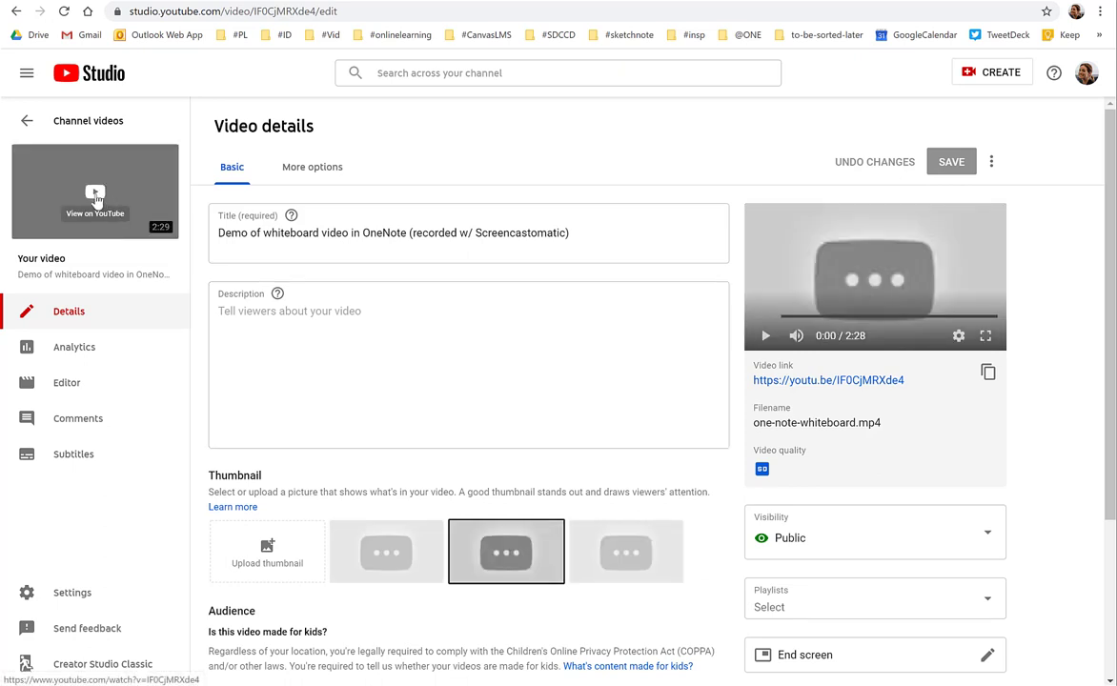
click(95, 196)
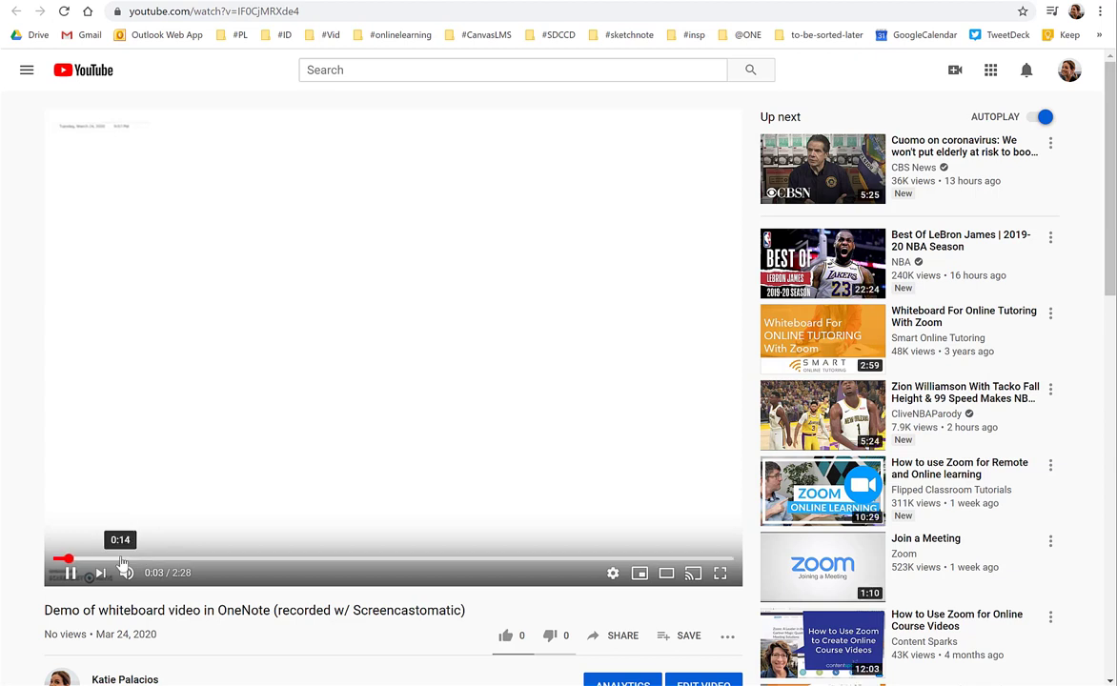
Skip ahead to about 0:52, pause, and copy the video's youtu.be share link.
click(118, 559)
click(216, 558)
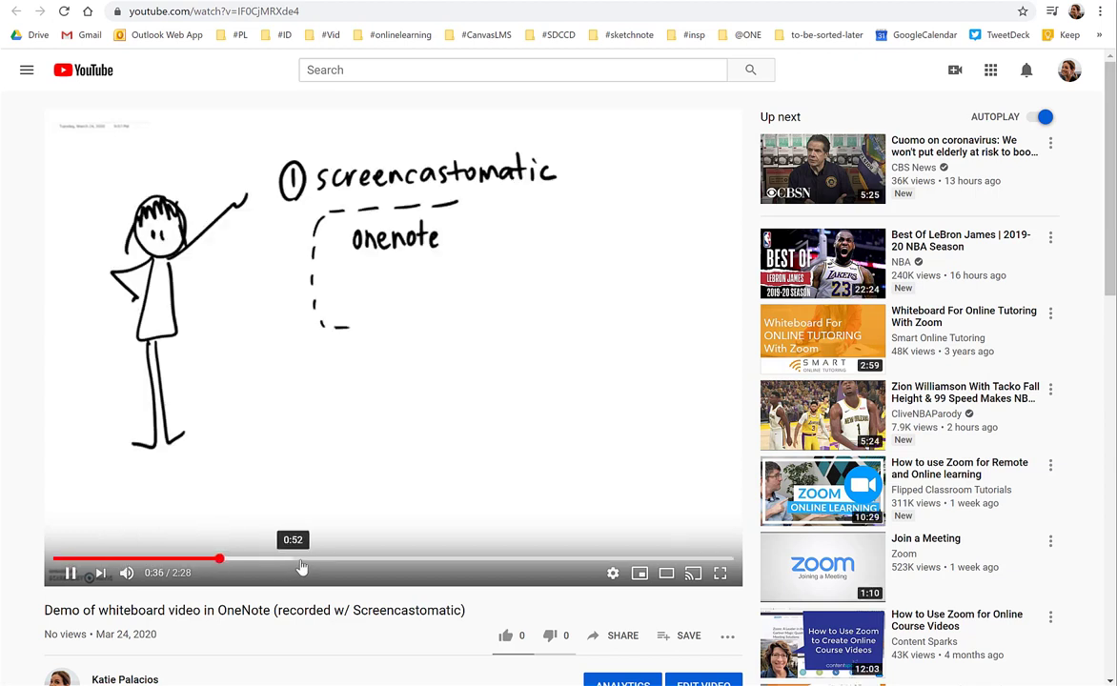
click(301, 566)
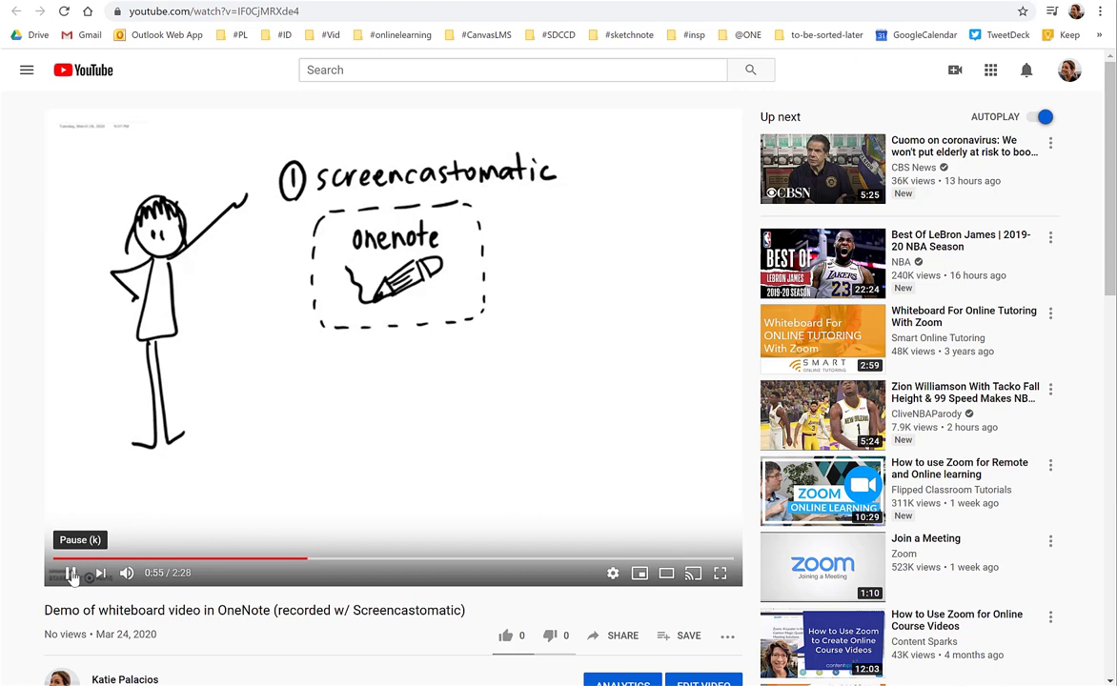
click(71, 576)
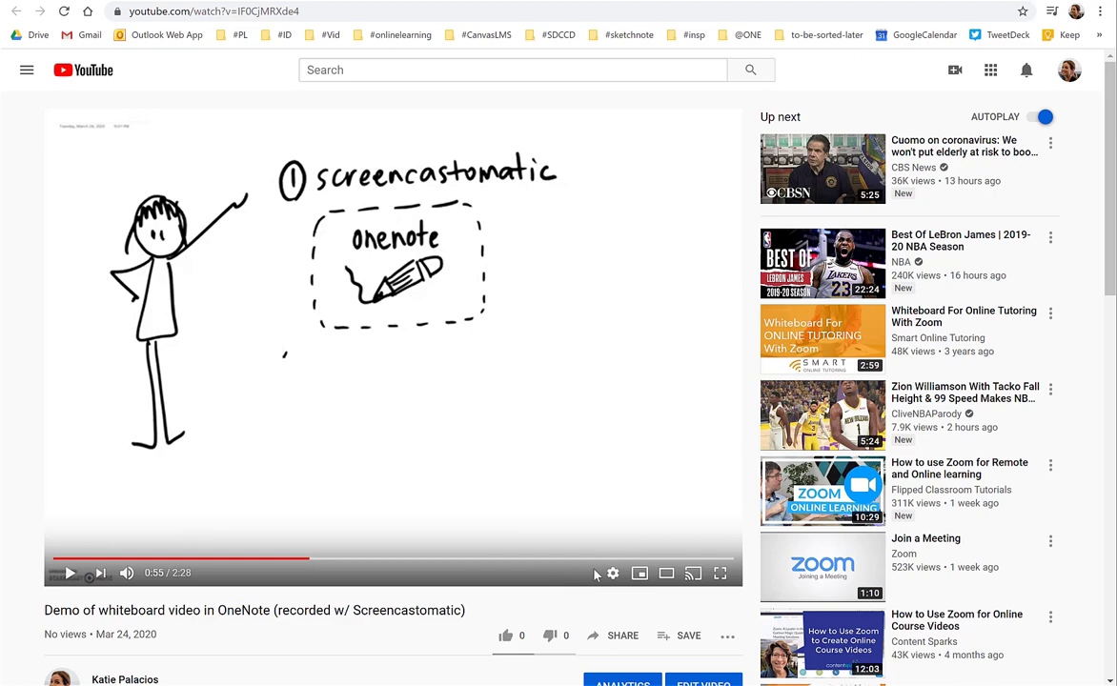
click(615, 637)
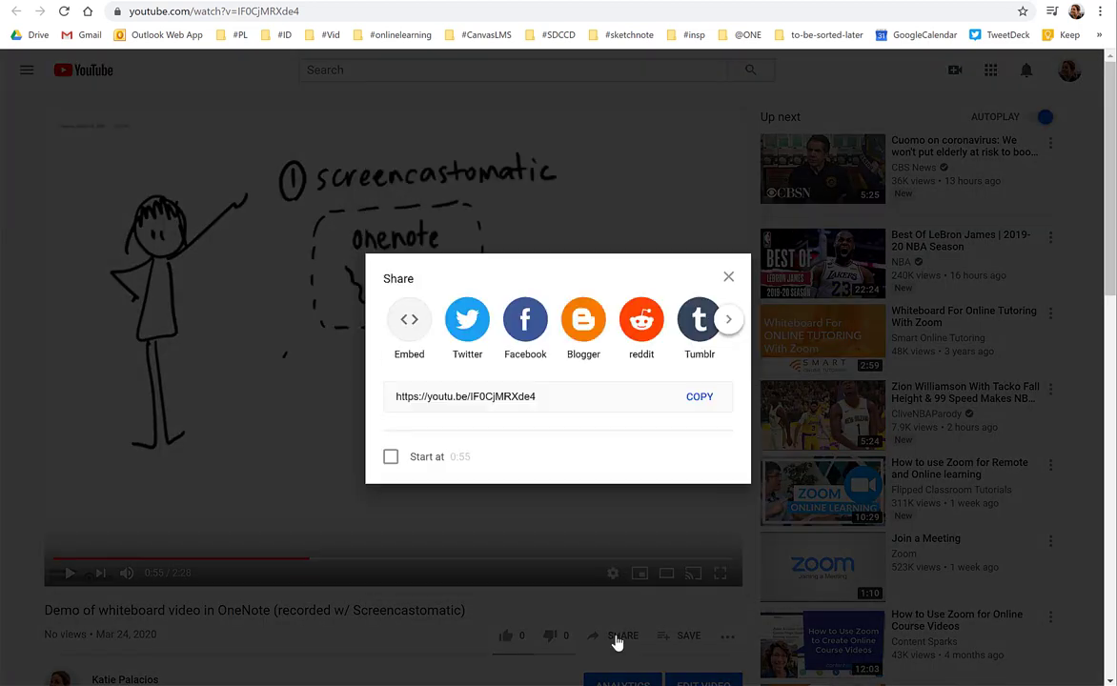
click(699, 398)
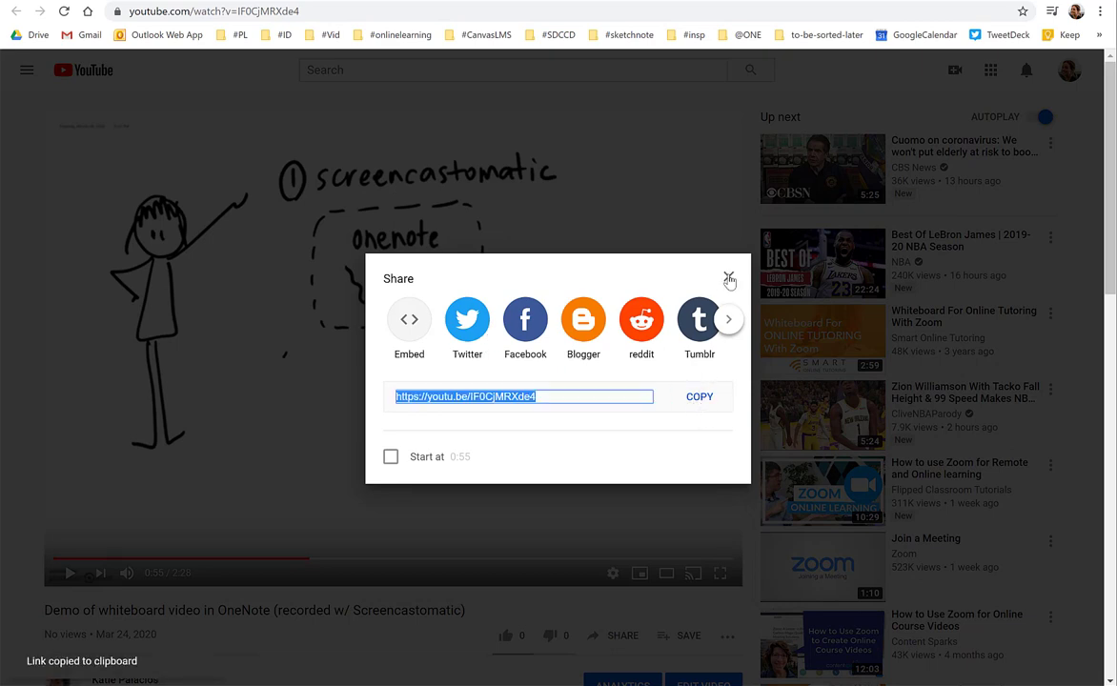
Close the Share dialog and return to the OneNote whiteboard page.
click(728, 278)
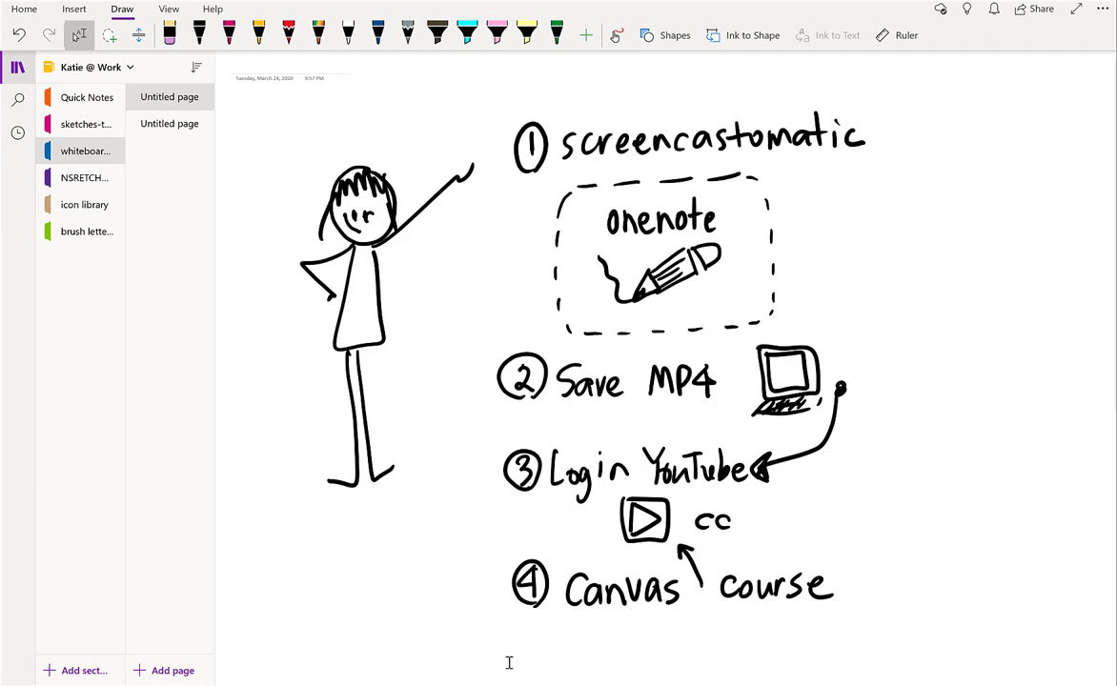
mouse_move(457, 683)
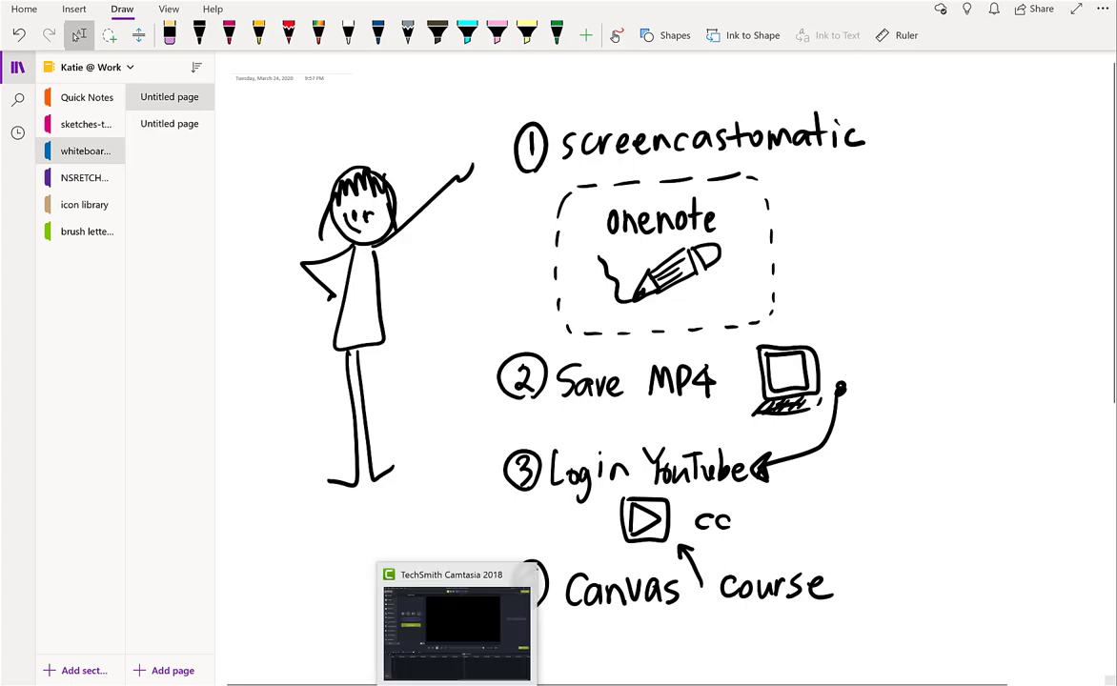